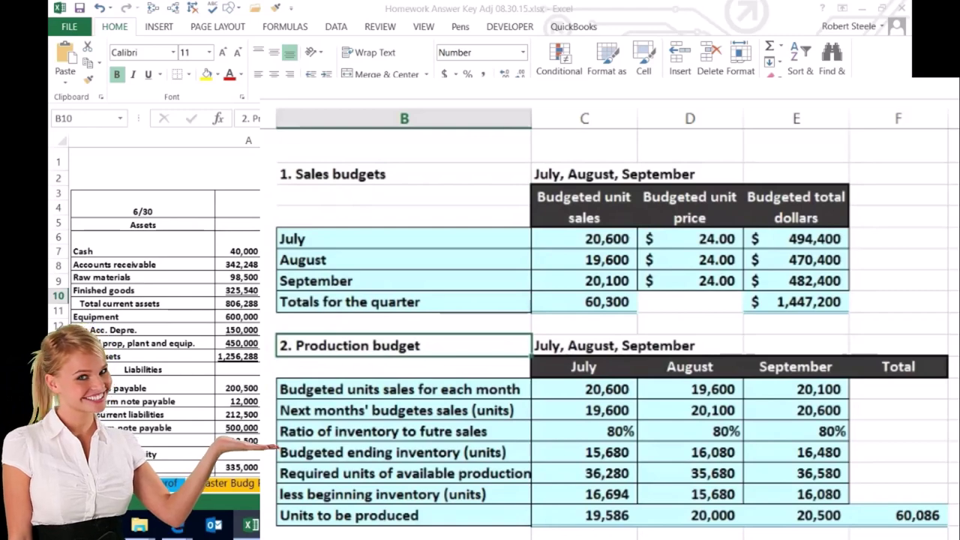
- Review the sales, production and raw materials budgets that precede the direct labor budget
{"action": "scroll", "coordinate": [615, 330], "scroll_direction": "down", "scroll_amount": 3}
{"action": "scroll", "coordinate": [279, 326], "scroll_direction": "down", "scroll_amount": 3}
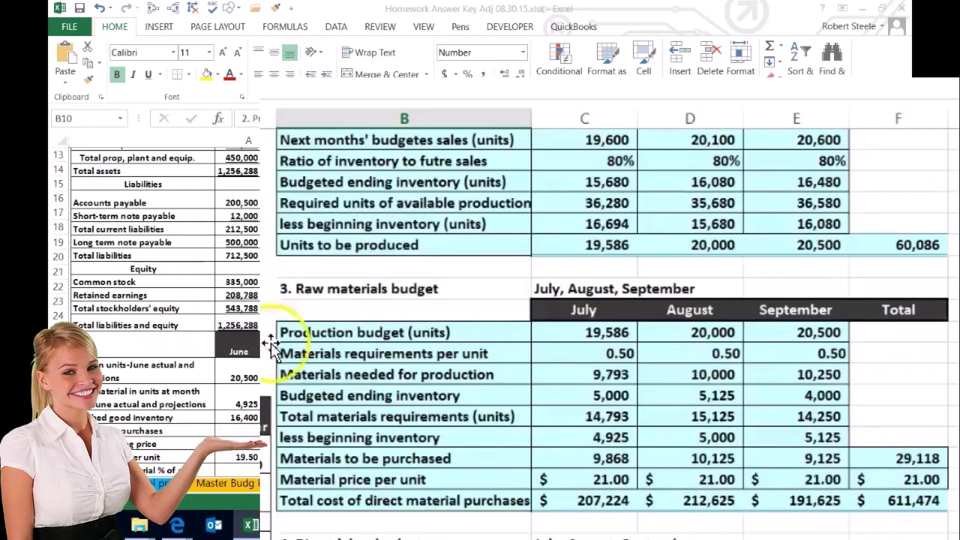
{"action": "left_click", "coordinate": [317, 287]}
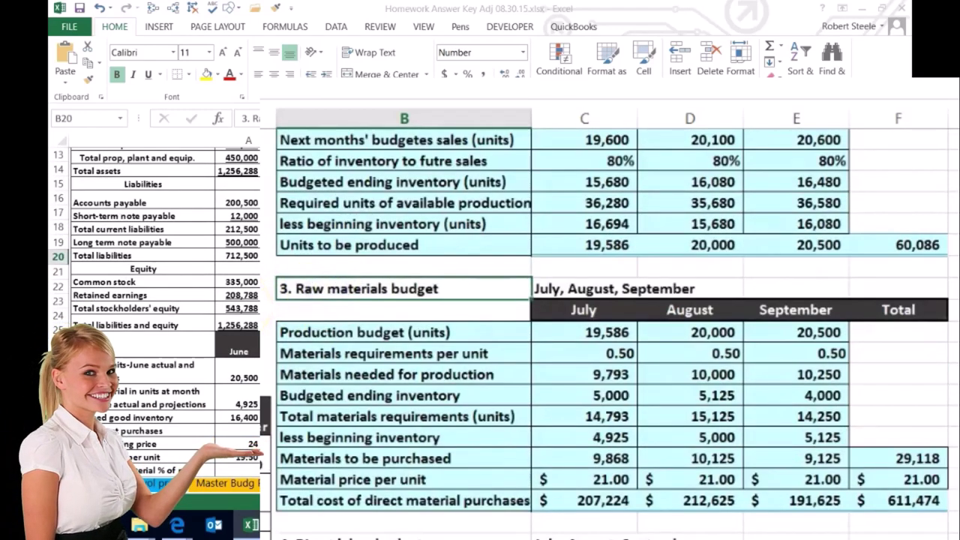
{"action": "scroll", "coordinate": [615, 330], "scroll_direction": "up", "scroll_amount": 3}
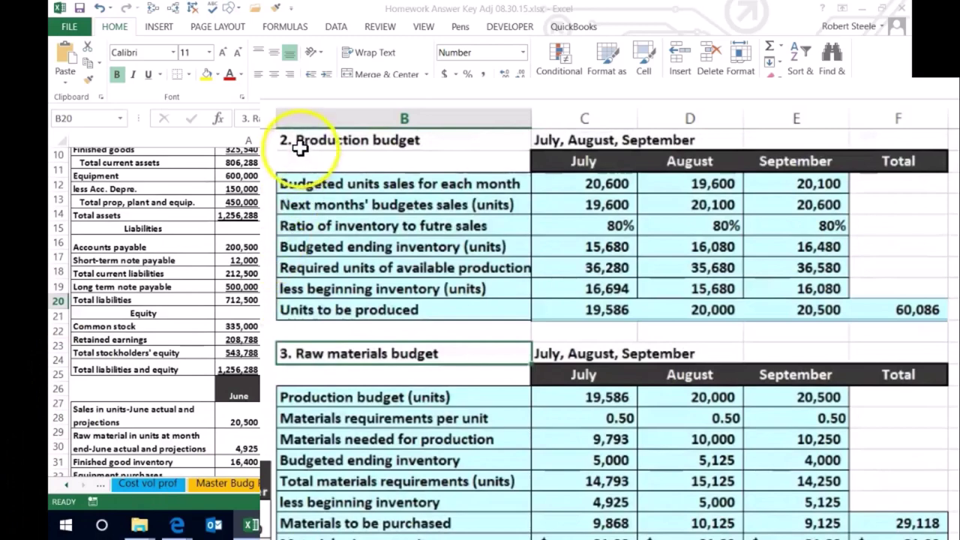
{"action": "scroll", "coordinate": [615, 330], "scroll_direction": "down", "scroll_amount": 3}
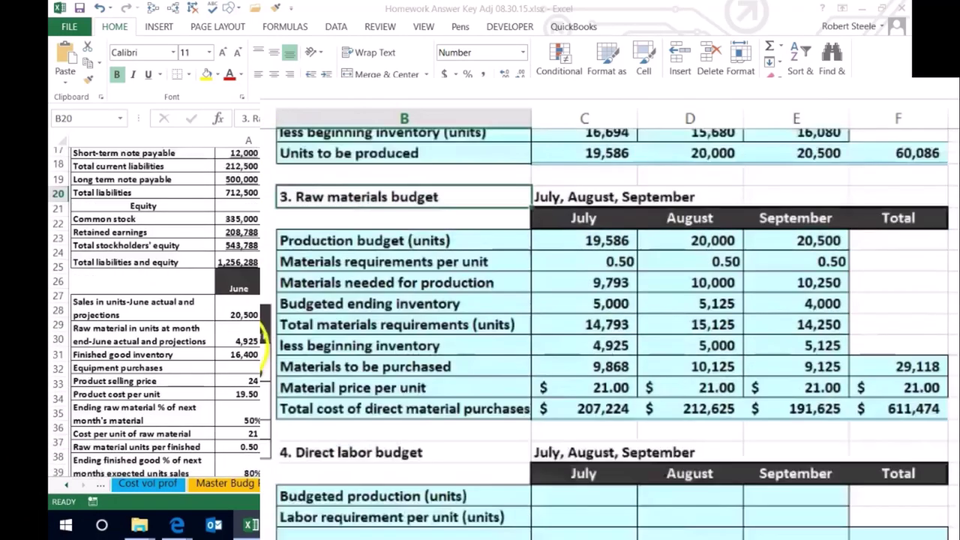
{"action": "left_click", "coordinate": [452, 349]}
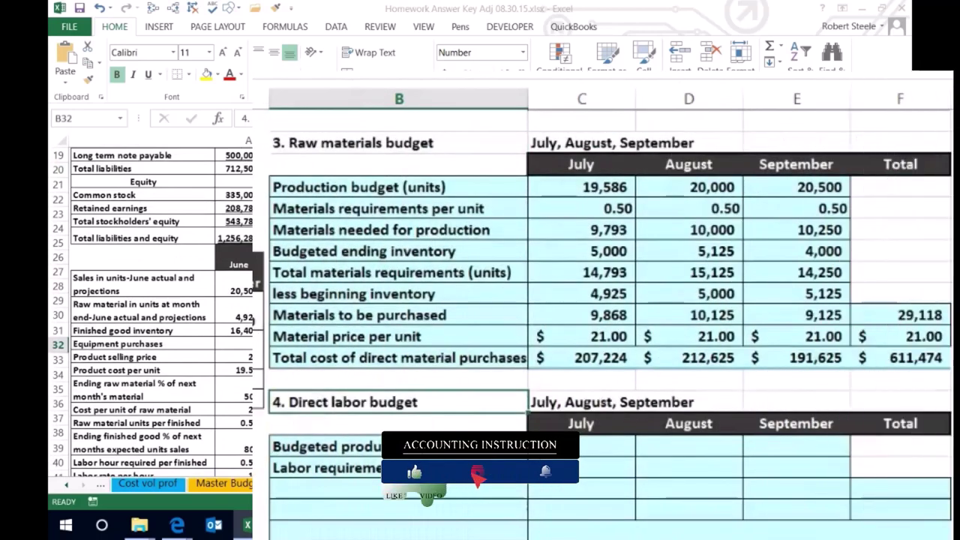
{"action": "left_click", "coordinate": [300, 145]}
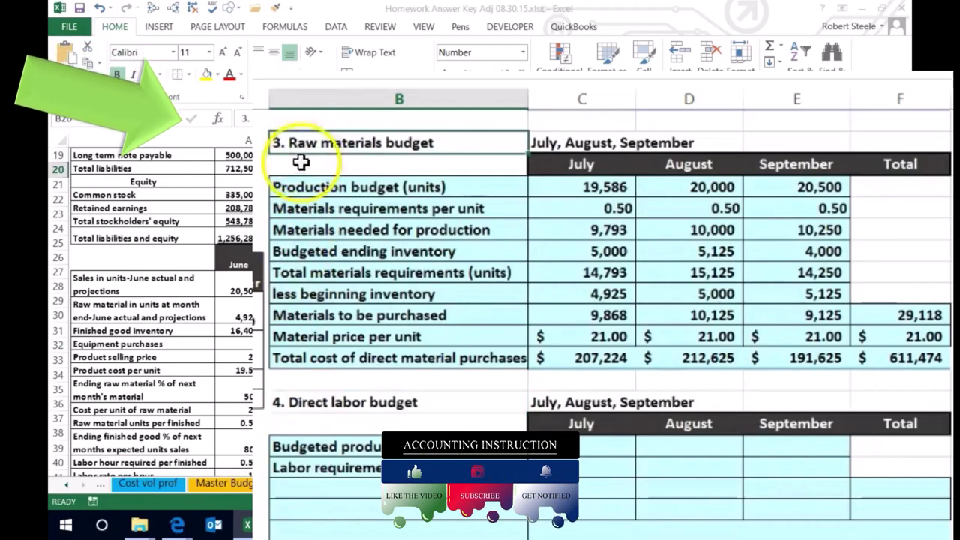
{"action": "scroll", "coordinate": [300, 178], "scroll_direction": "up", "scroll_amount": 1}
{"action": "scroll", "coordinate": [299, 177], "scroll_direction": "up", "scroll_amount": 5}
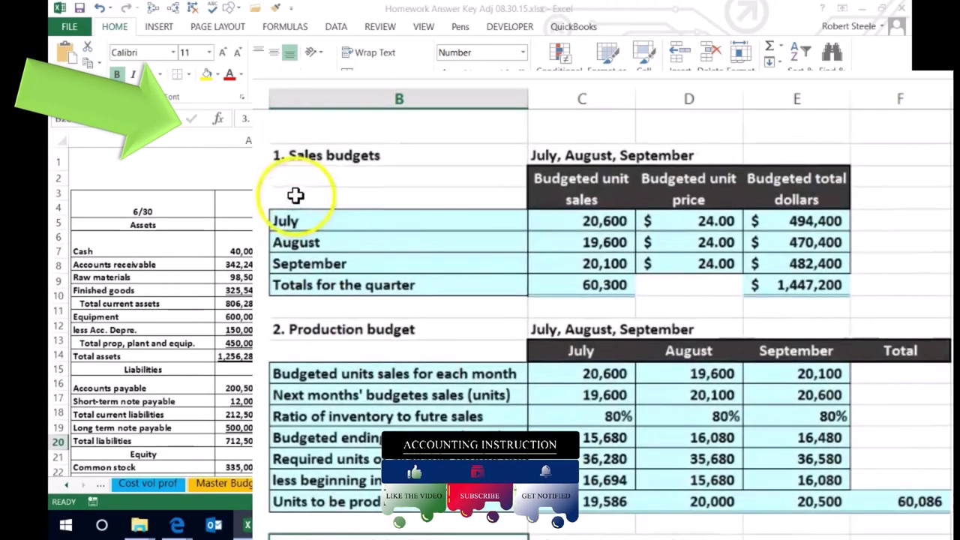
{"action": "left_click", "coordinate": [300, 160]}
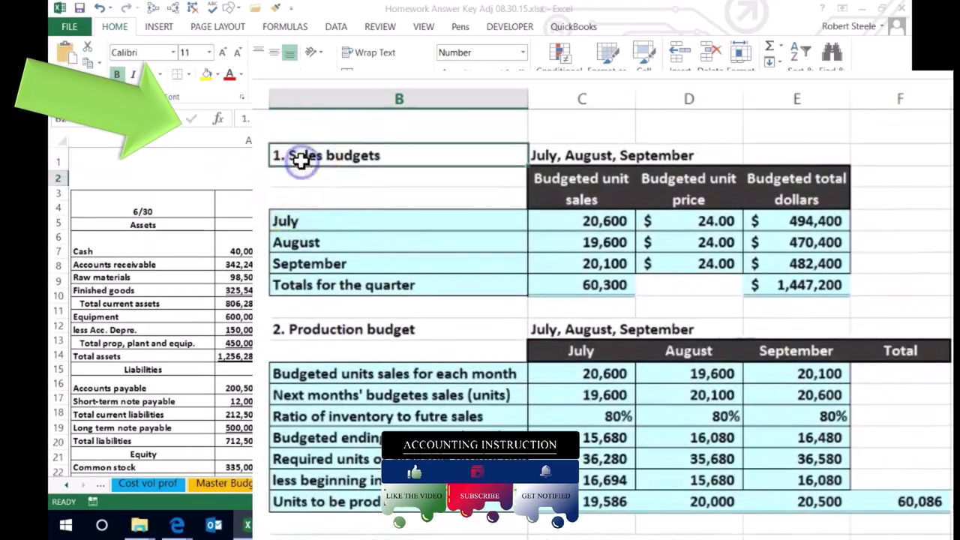
{"action": "left_click", "coordinate": [305, 321]}
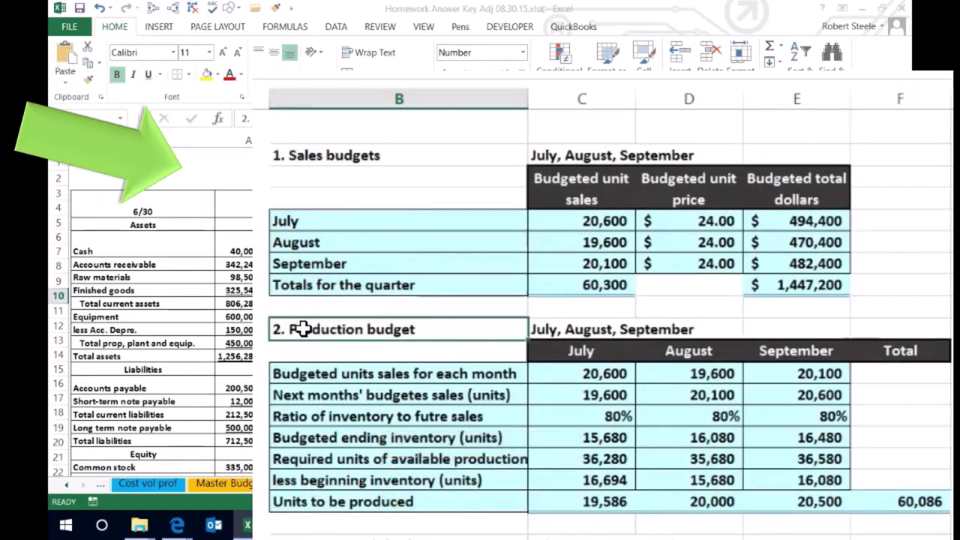
- In the direct labor budget, link July's budgeted production in C34 to July's units to be produced in C18
{"action": "scroll", "coordinate": [302, 329], "scroll_direction": "down", "scroll_amount": 8}
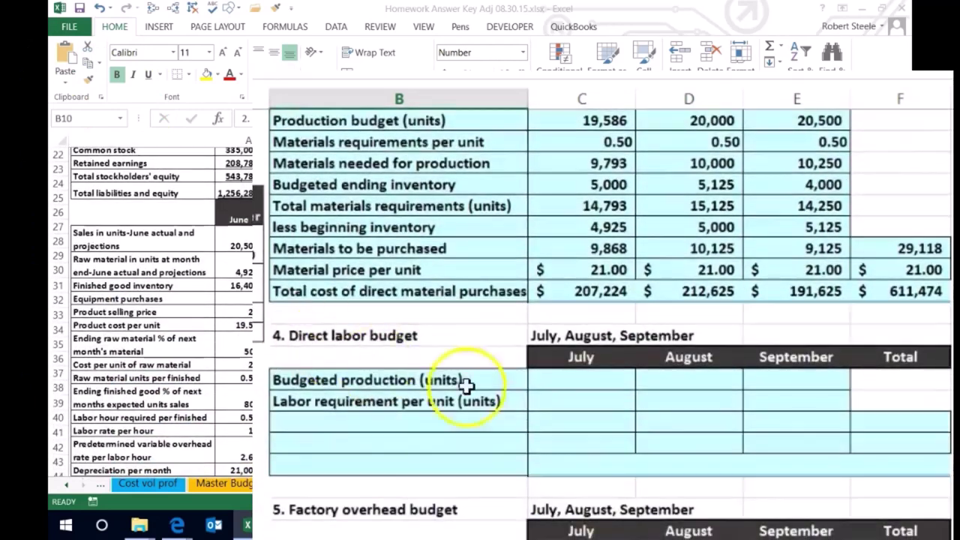
{"action": "left_click", "coordinate": [548, 380]}
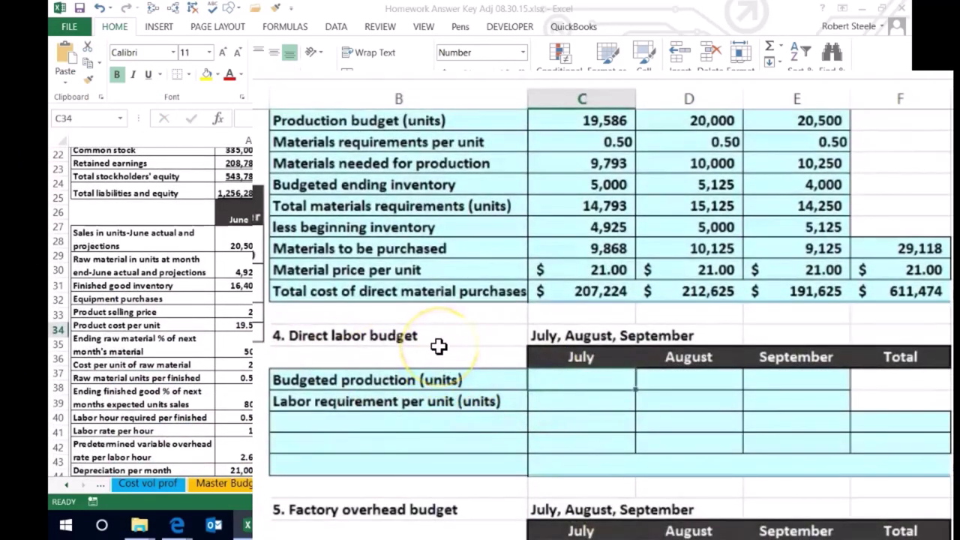
{"action": "left_click", "coordinate": [291, 384]}
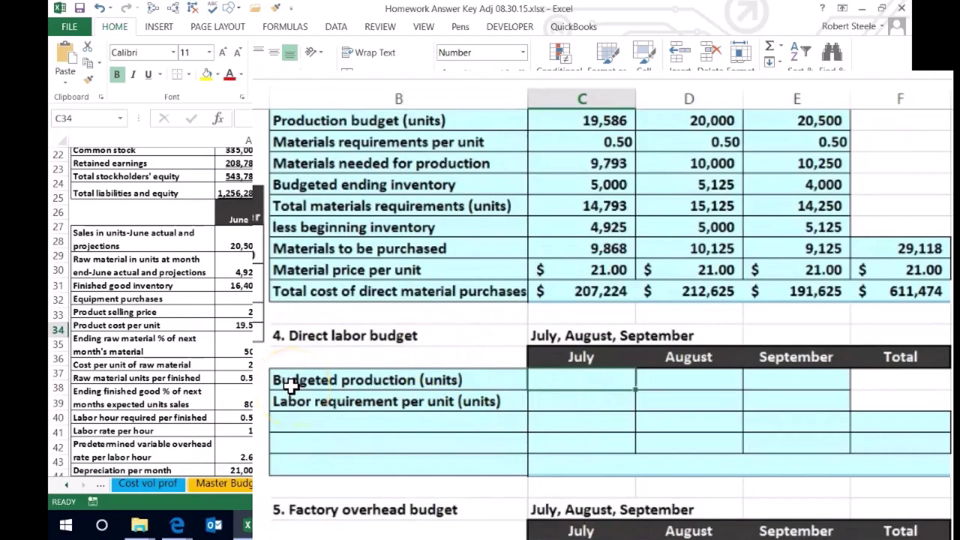
{"action": "left_click", "coordinate": [291, 384]}
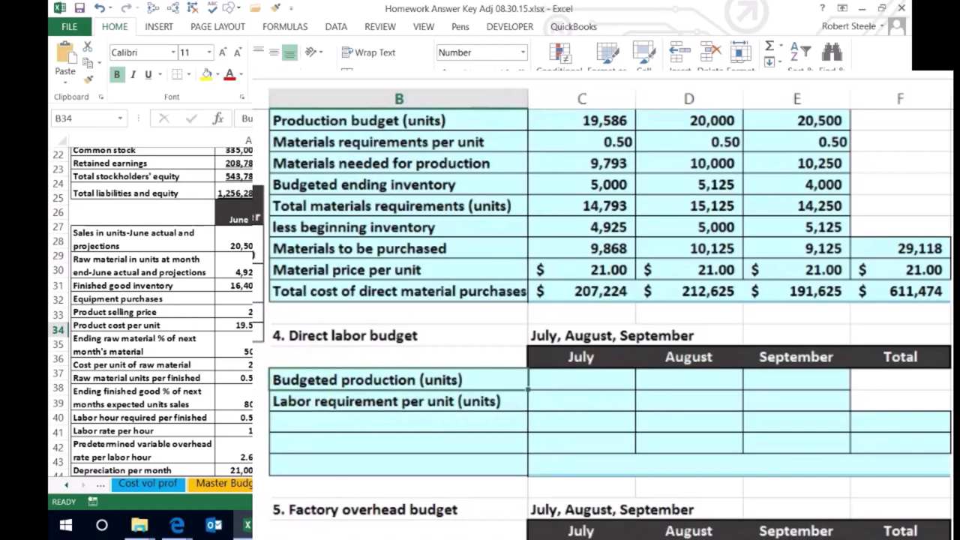
{"action": "key", "text": "Right"}
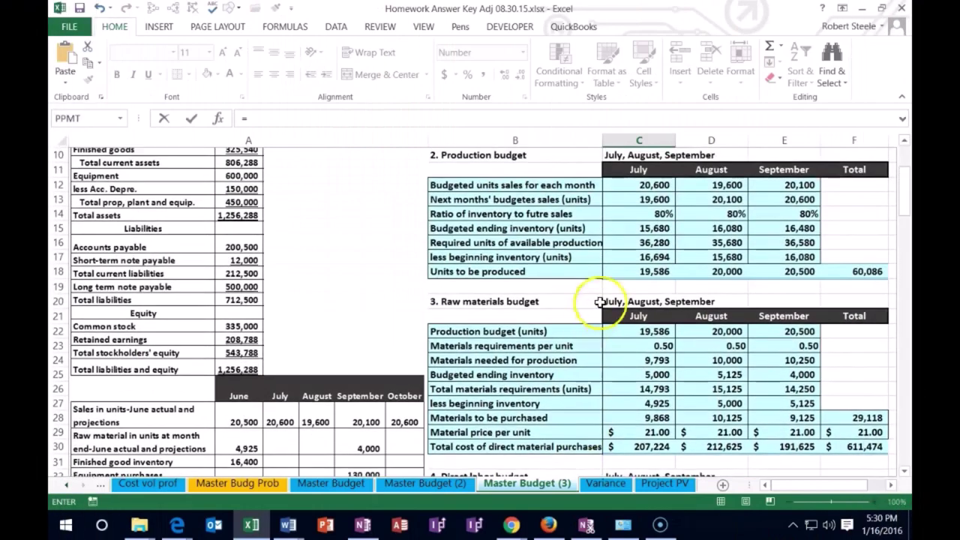
{"action": "left_click", "coordinate": [617, 274]}
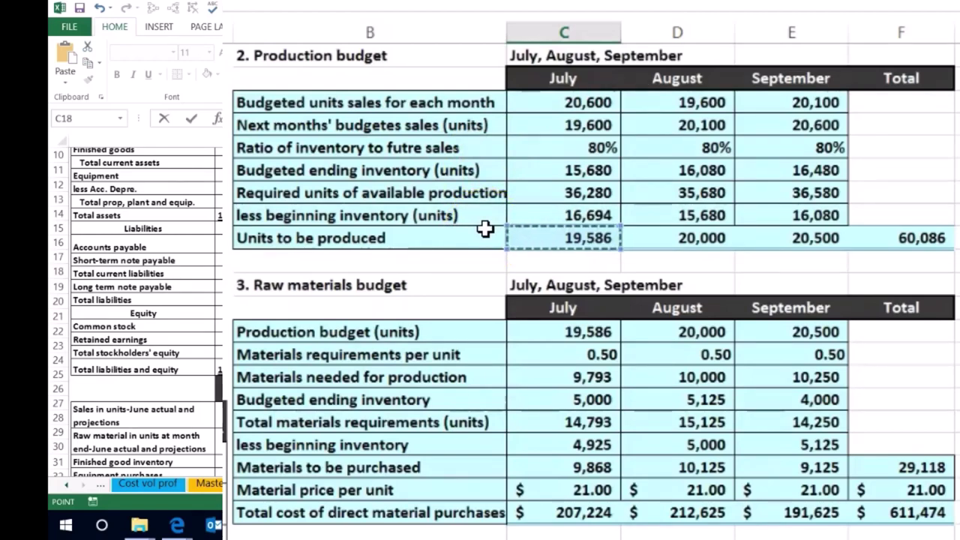
{"action": "key", "text": "Return"}
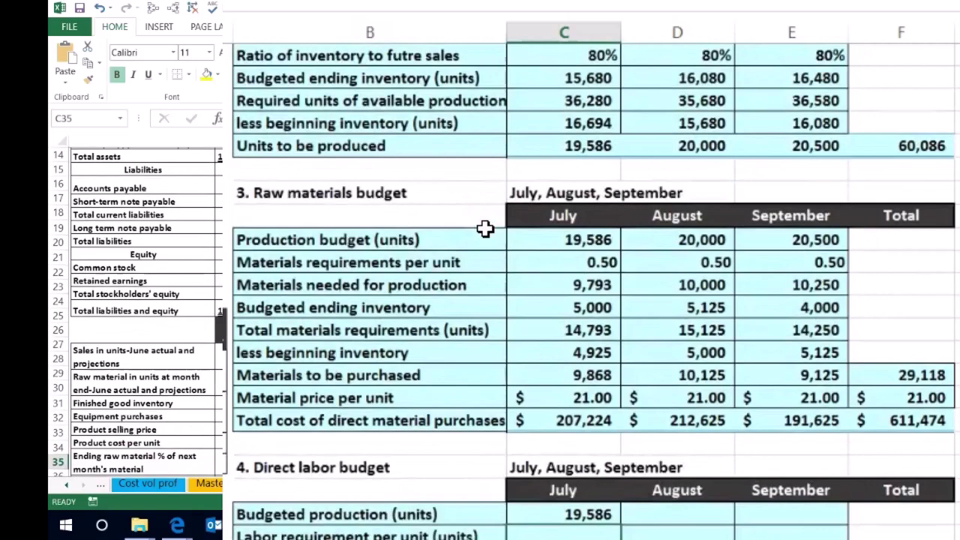
- Link August's budgeted production in D34 to August's units to be produced in D18 of the production budget
{"action": "key", "text": "Up"}
{"action": "key", "text": "Right"}
{"action": "left_click", "coordinate": [416, 467]}
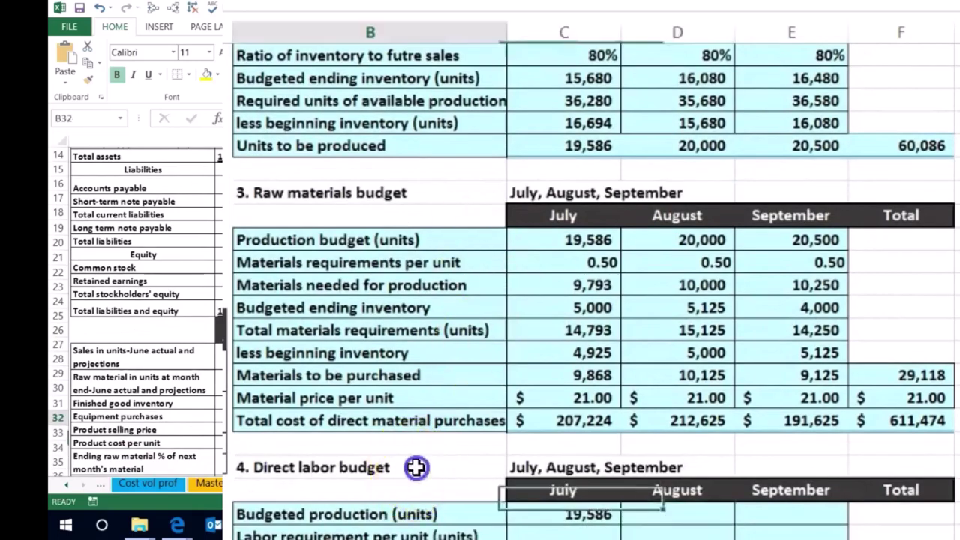
{"action": "scroll", "coordinate": [449, 464], "scroll_direction": "down", "scroll_amount": 1}
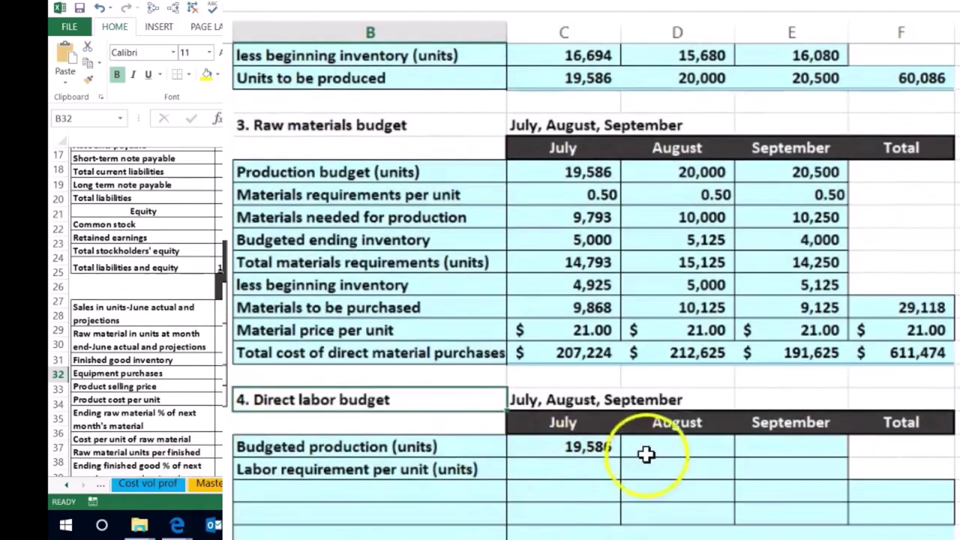
{"action": "left_click", "coordinate": [668, 445]}
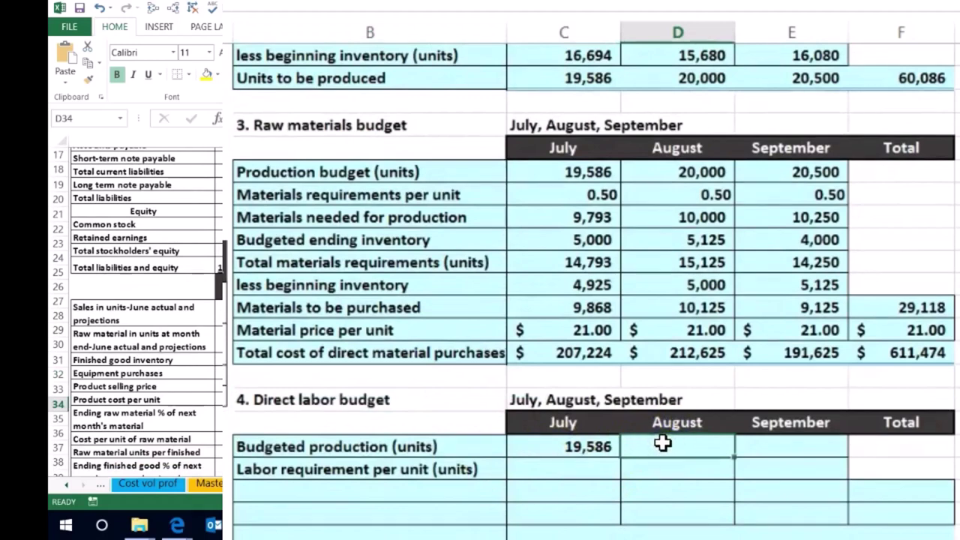
{"action": "left_click", "coordinate": [658, 468]}
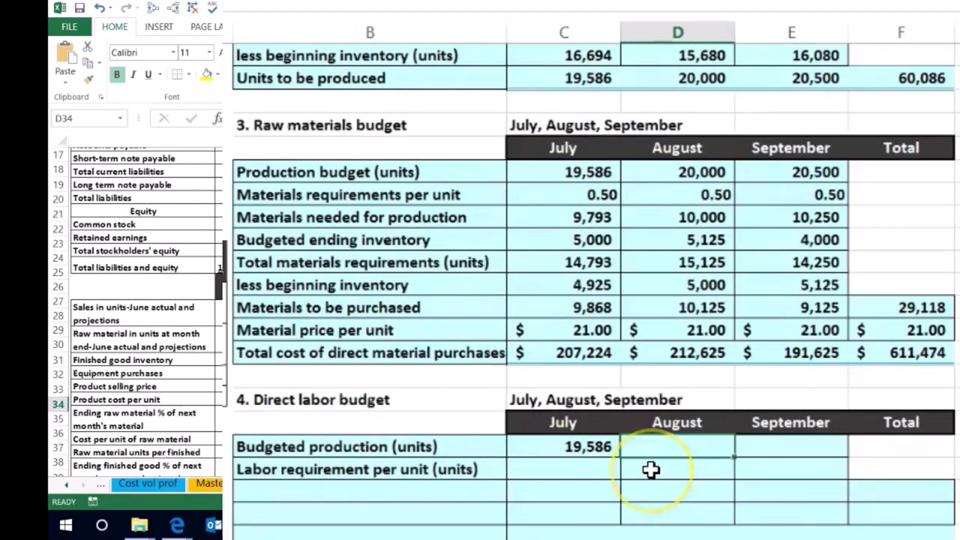
{"action": "type", "text": "="}
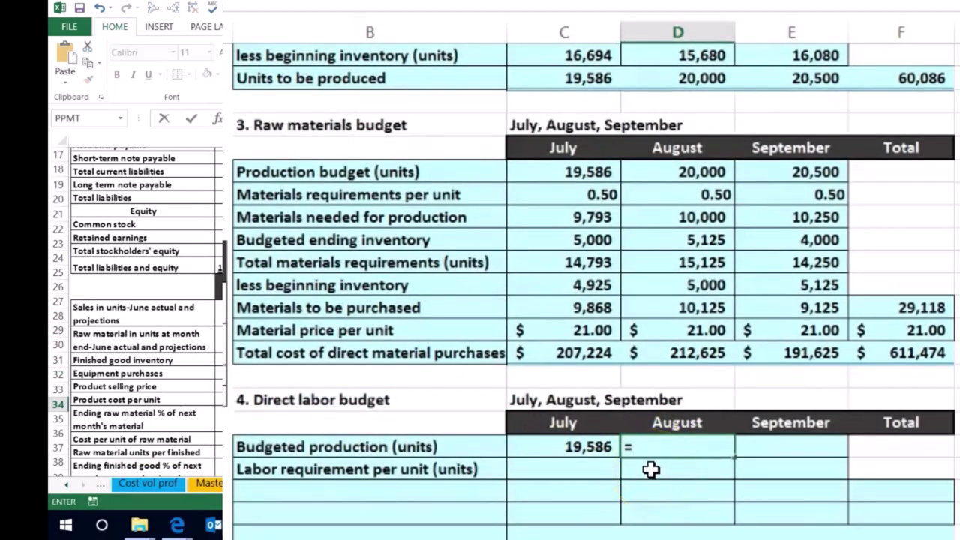
{"action": "scroll", "coordinate": [623, 450], "scroll_direction": "up", "scroll_amount": 4}
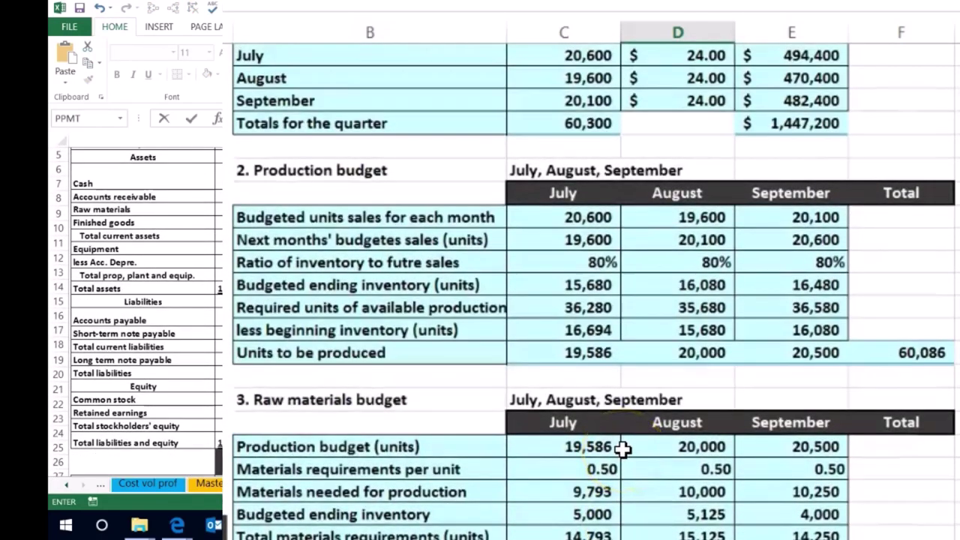
{"action": "left_click", "coordinate": [695, 351]}
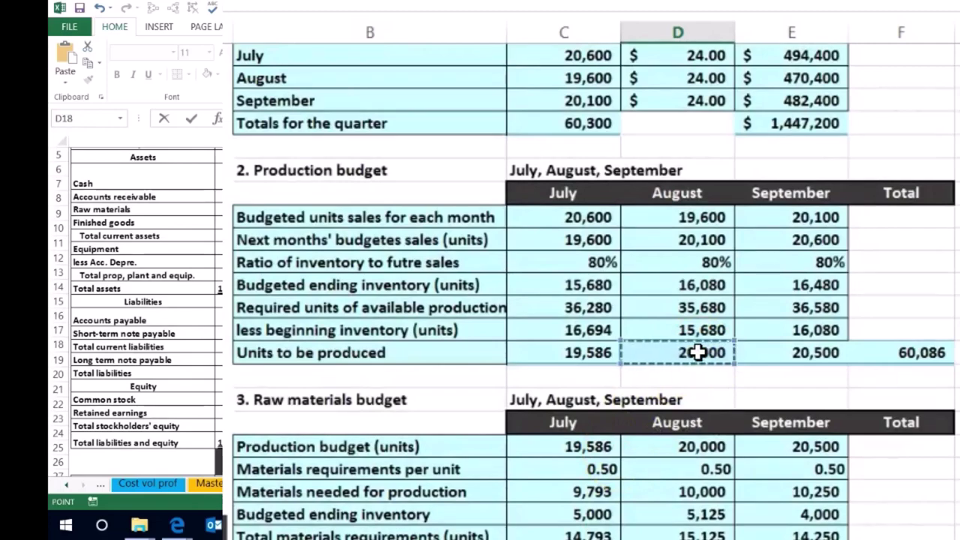
{"action": "key", "text": "Tab"}
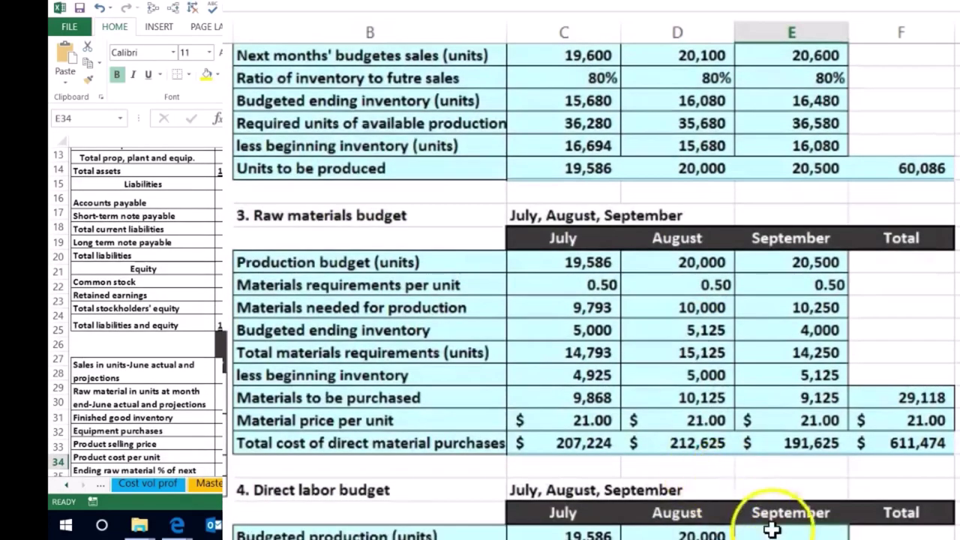
- Link September's budgeted production in E34 to September's units to be produced in E18
{"action": "type", "text": "="}
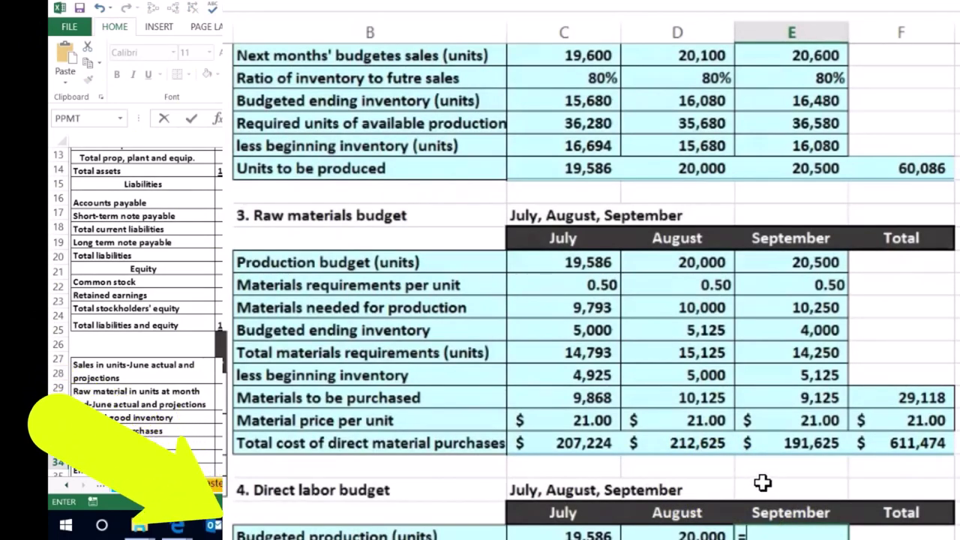
{"action": "scroll", "coordinate": [764, 482], "scroll_direction": "up", "scroll_amount": 5}
{"action": "left_click", "coordinate": [772, 459]}
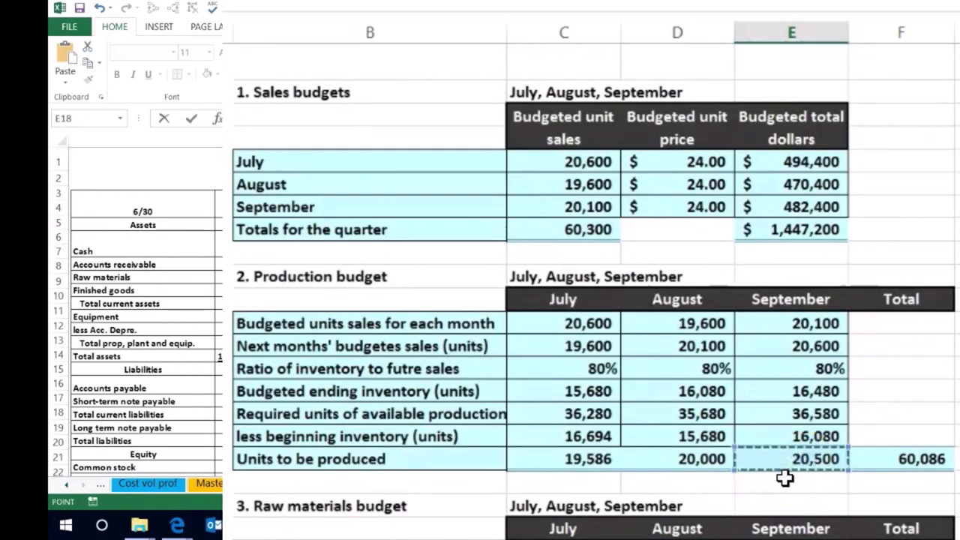
{"action": "key", "text": "Return"}
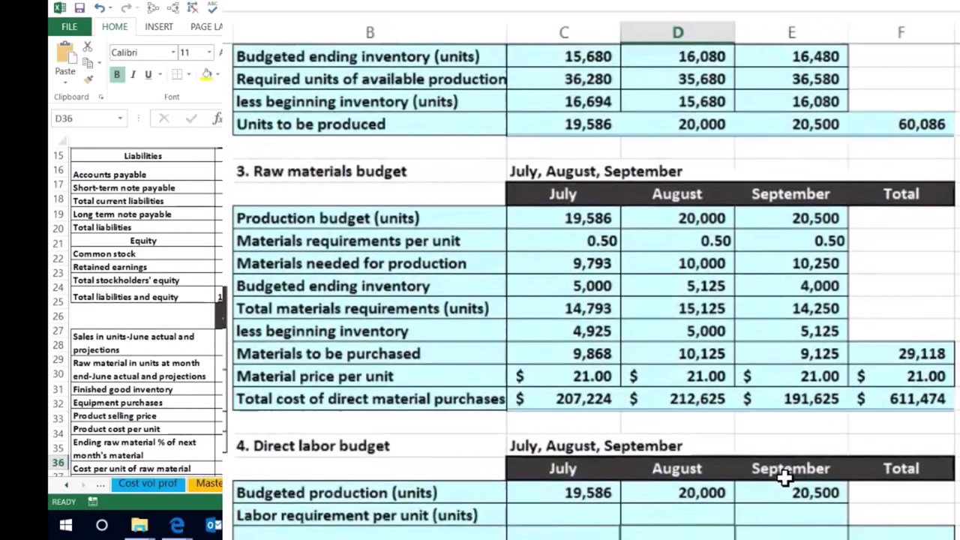
- Enter a labor requirement per unit of .5 for July, August and September in the direct labor budget
{"action": "scroll", "coordinate": [783, 477], "scroll_direction": "down", "scroll_amount": 2}
{"action": "key", "text": "Up"}
{"action": "key", "text": "Up"}
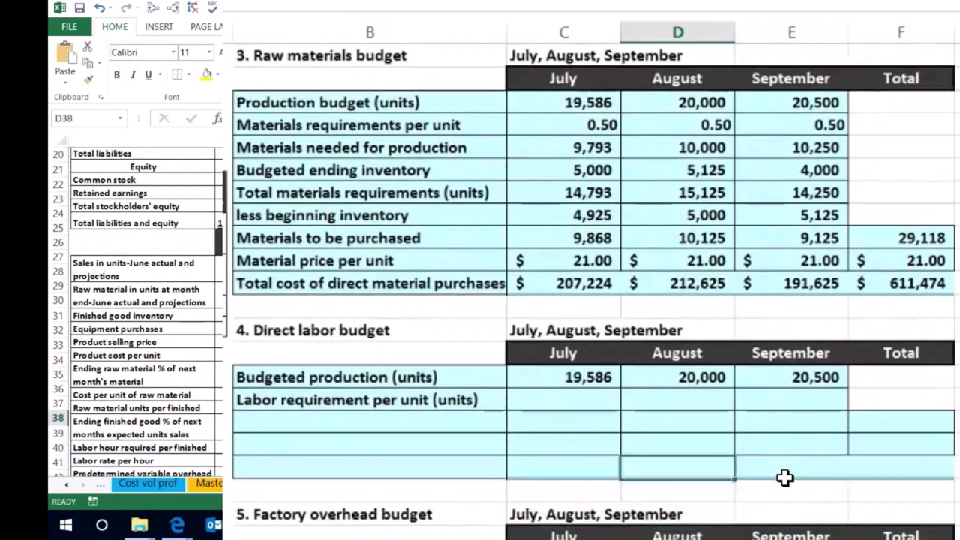
{"action": "key", "text": "Left"}
{"action": "scroll", "coordinate": [779, 471], "scroll_direction": "down", "scroll_amount": 2}
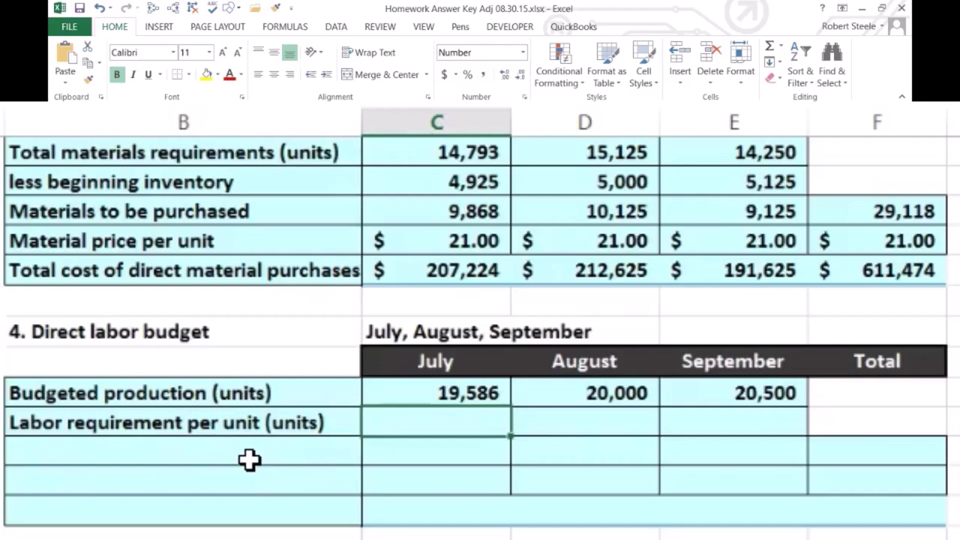
{"action": "type", "text": ".5"}
{"action": "key", "text": "Tab"}
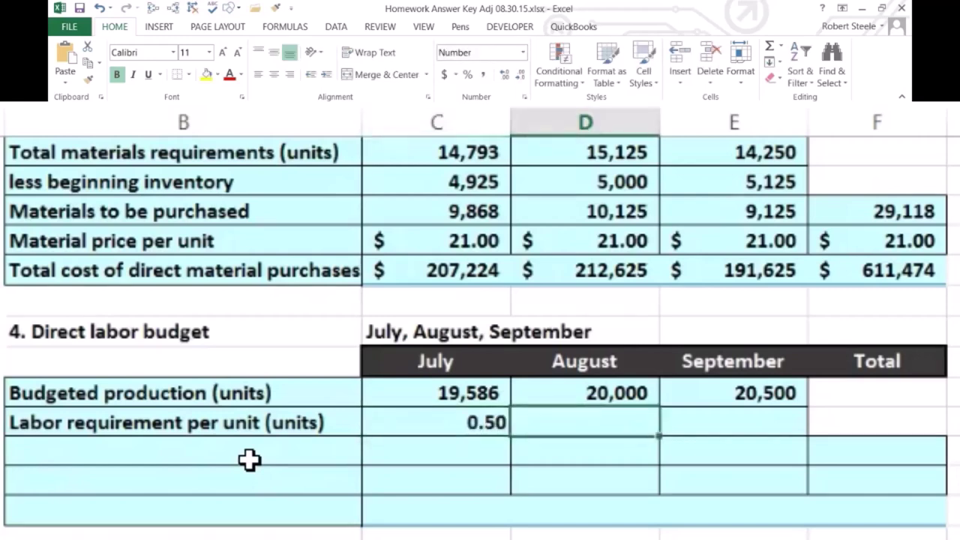
{"action": "type", "text": ".5"}
{"action": "key", "text": "Tab"}
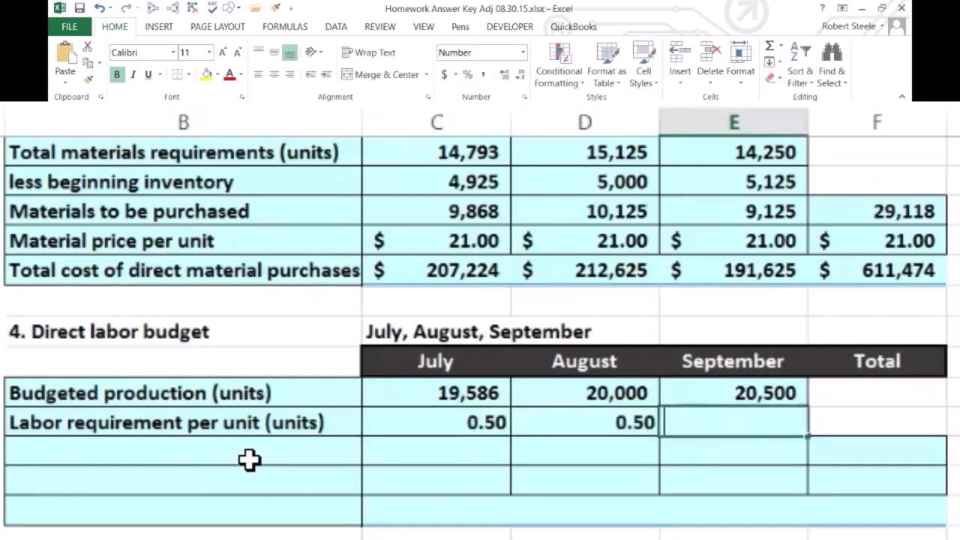
{"action": "type", "text": ".5"}
{"action": "key", "text": "Return"}
- Calculate July's total labor hours in C36 by multiplying budgeted production C34 by the labor requirement per unit C35
{"action": "key", "text": "Left"}
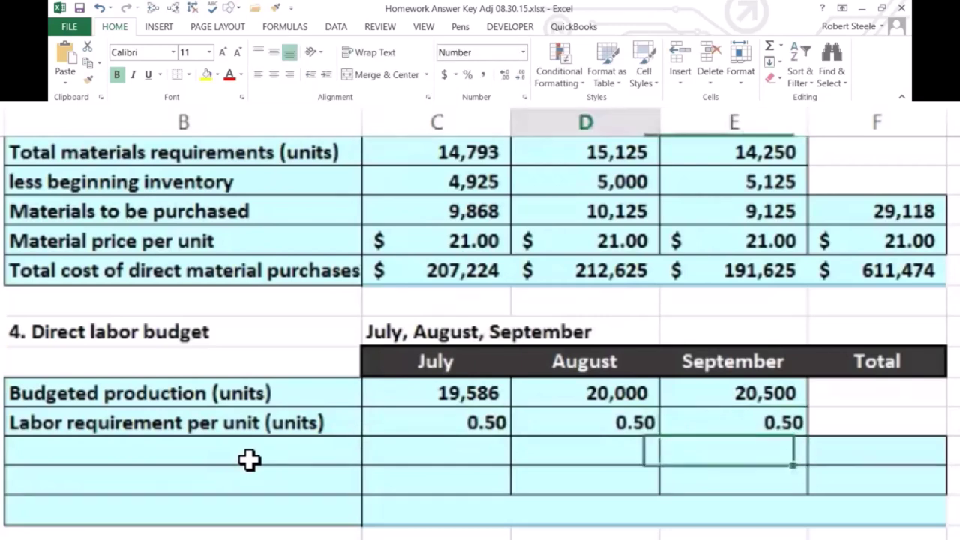
{"action": "key", "text": "Left"}
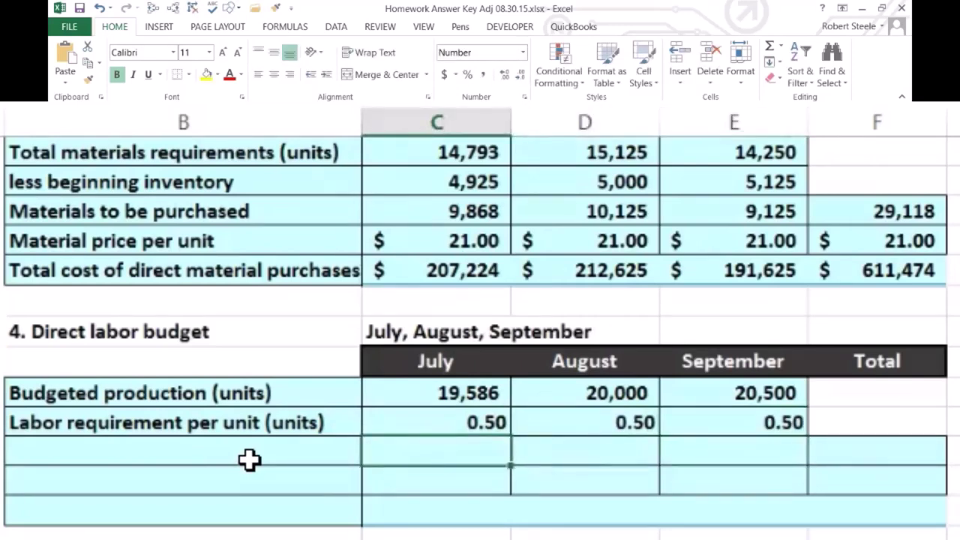
{"action": "type", "text": "="}
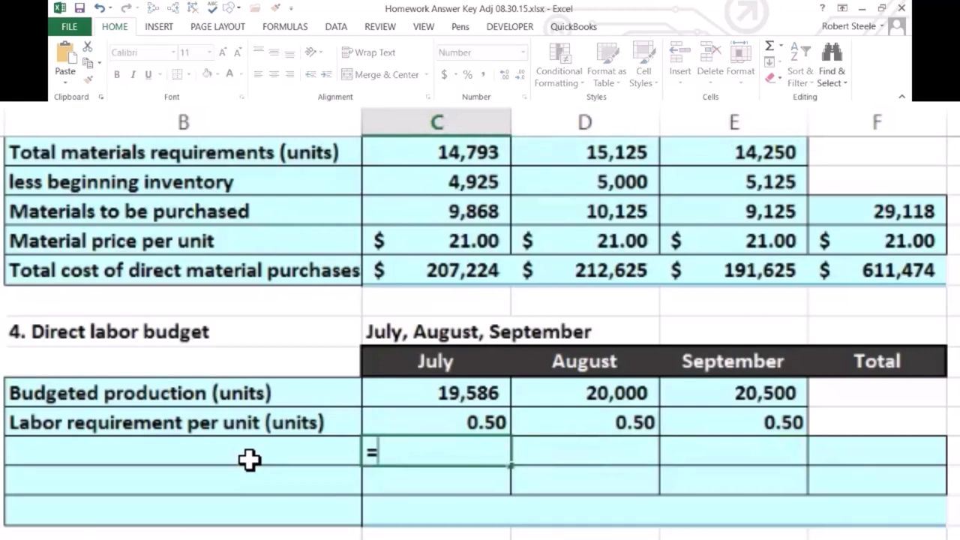
{"action": "left_click", "coordinate": [377, 389]}
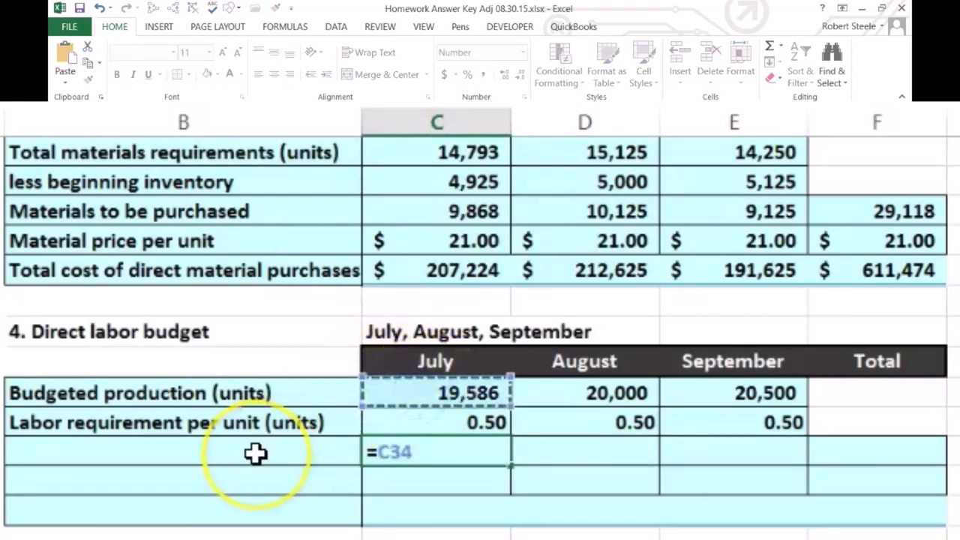
{"action": "type", "text": "*"}
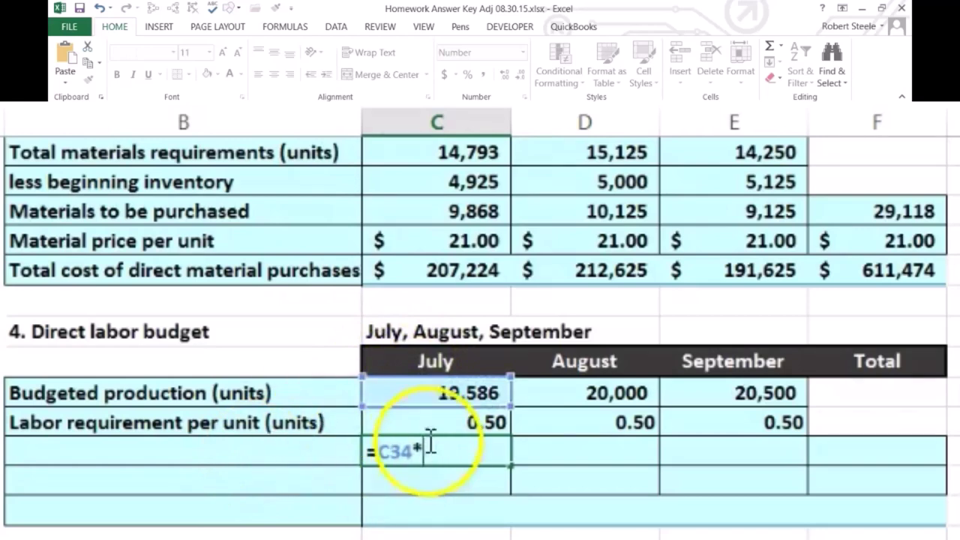
{"action": "left_click", "coordinate": [420, 422]}
{"action": "key", "text": "Return"}
- Calculate August's total labor hours in D36 as budgeted production D34 times labor requirement per unit D35
{"action": "key", "text": "Up"}
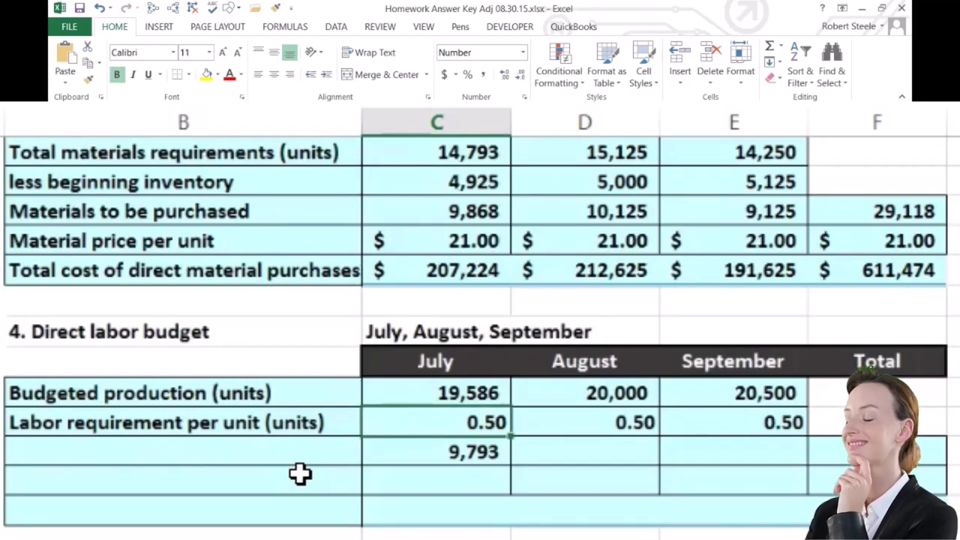
{"action": "key", "text": "Right"}
{"action": "type", "text": "="}
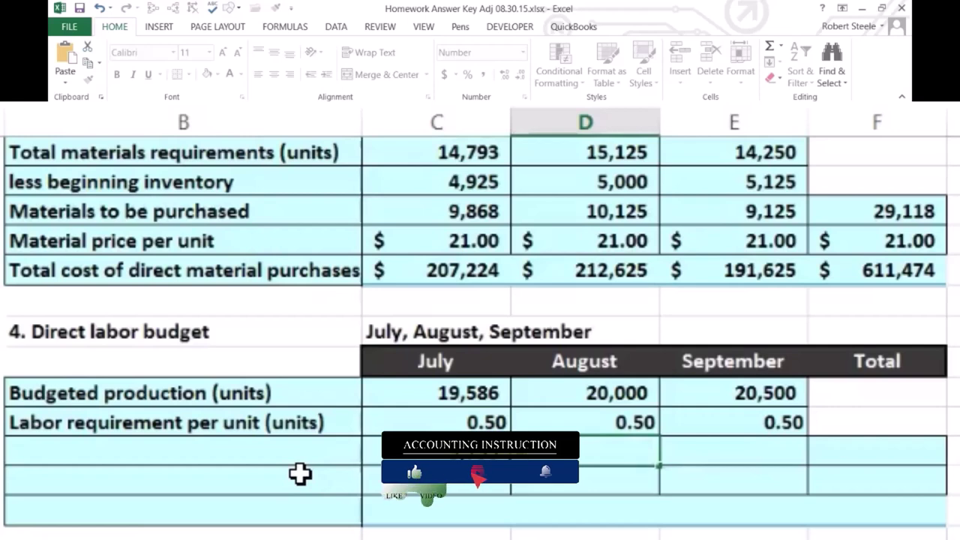
{"action": "left_click", "coordinate": [598, 397]}
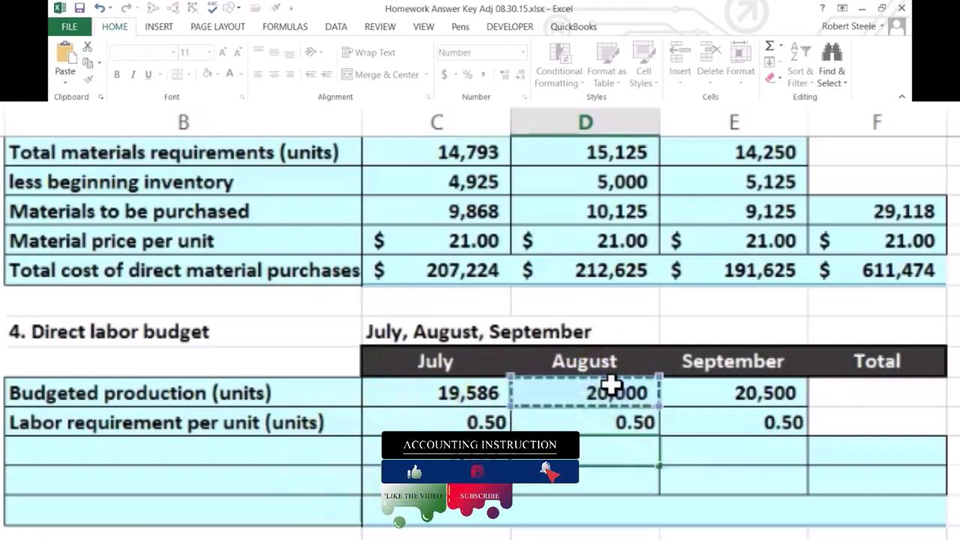
{"action": "type", "text": "*"}
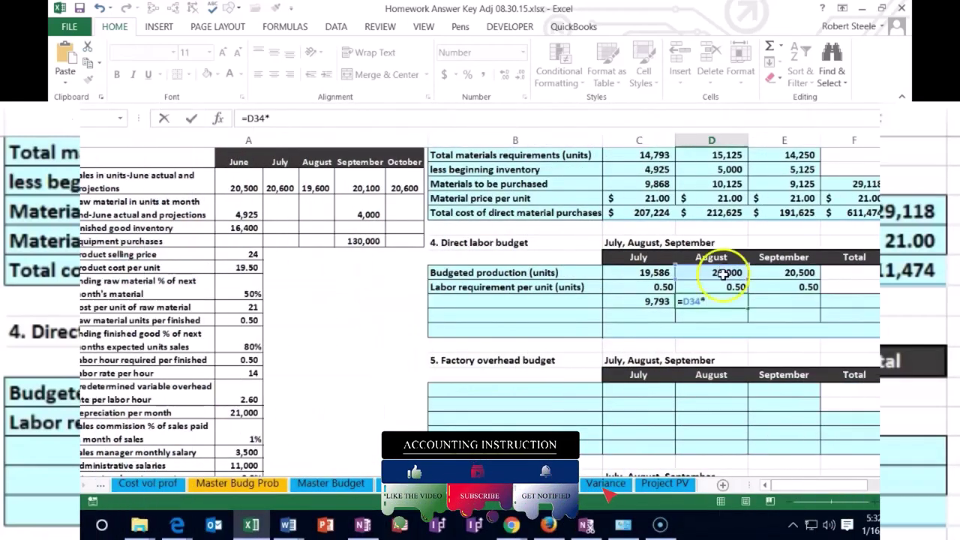
{"action": "left_click", "coordinate": [717, 288]}
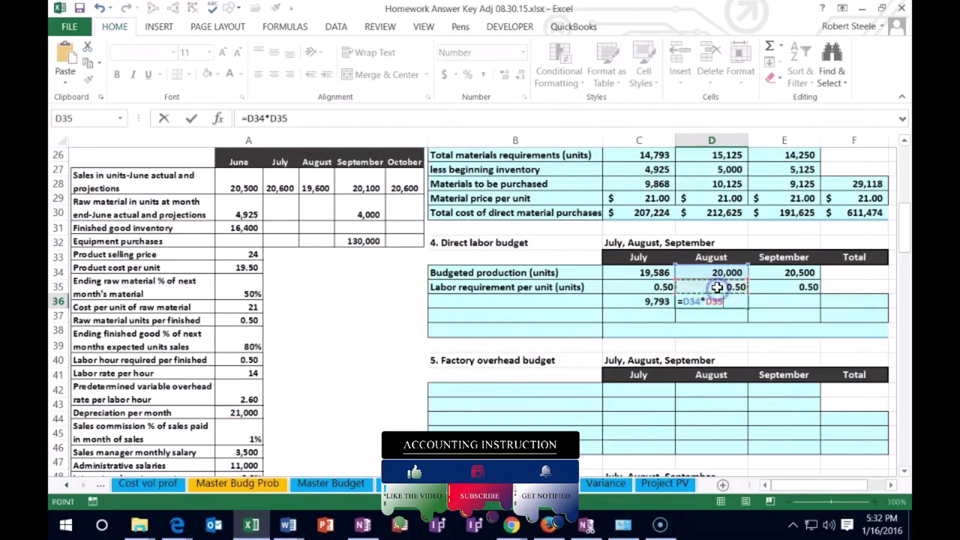
{"action": "key", "text": "Tab"}
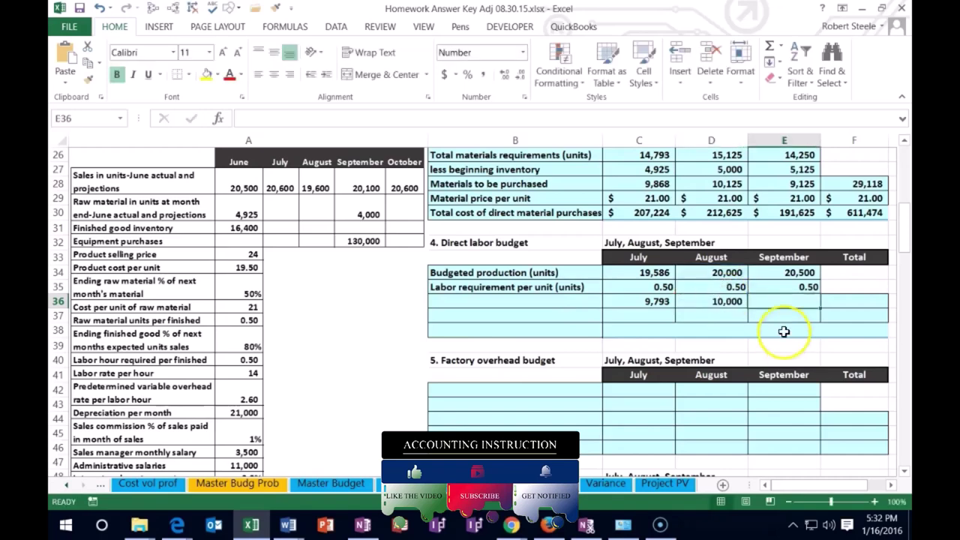
- Calculate September's total labor hours in E36 with the formula =E34*E35
{"action": "type", "text": "="}
{"action": "left_click", "coordinate": [787, 274]}
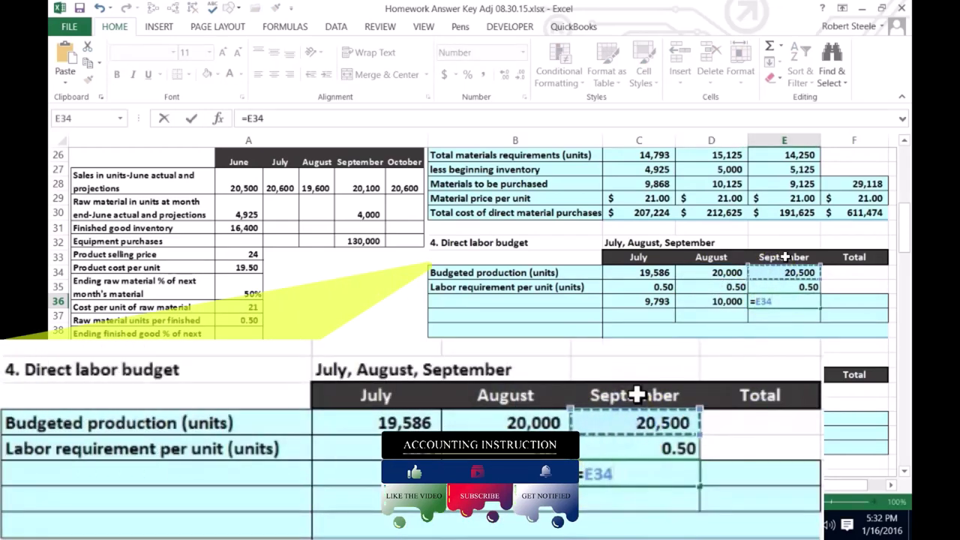
{"action": "type", "text": "*"}
{"action": "left_click", "coordinate": [798, 287]}
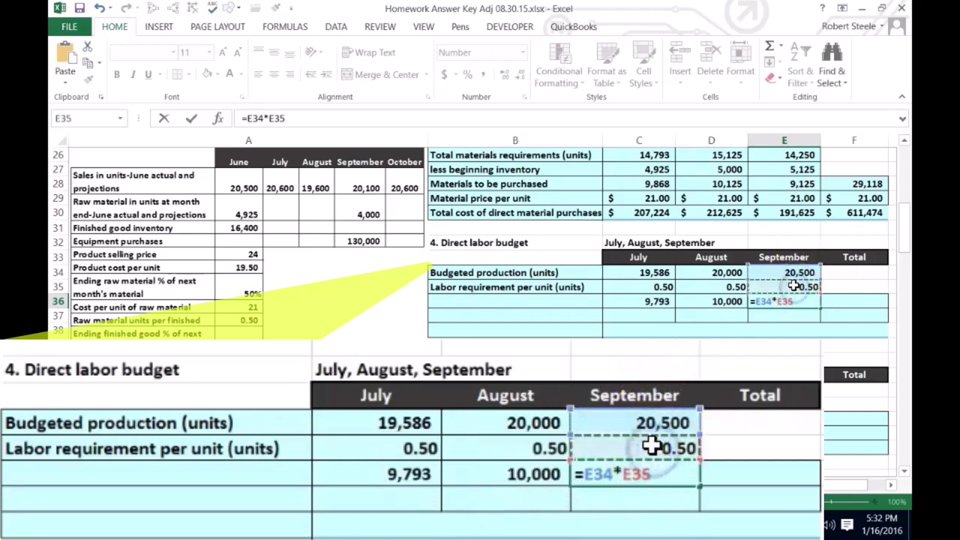
{"action": "key", "text": "Return"}
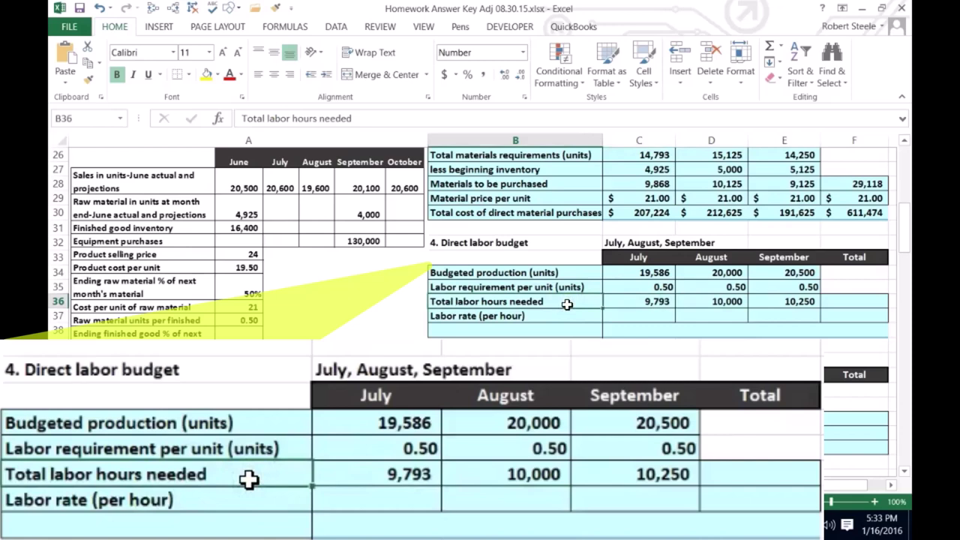
- Enter a labor rate per hour of 14 in row 37 for July, August, September and the Total column
{"action": "key", "text": "Down"}
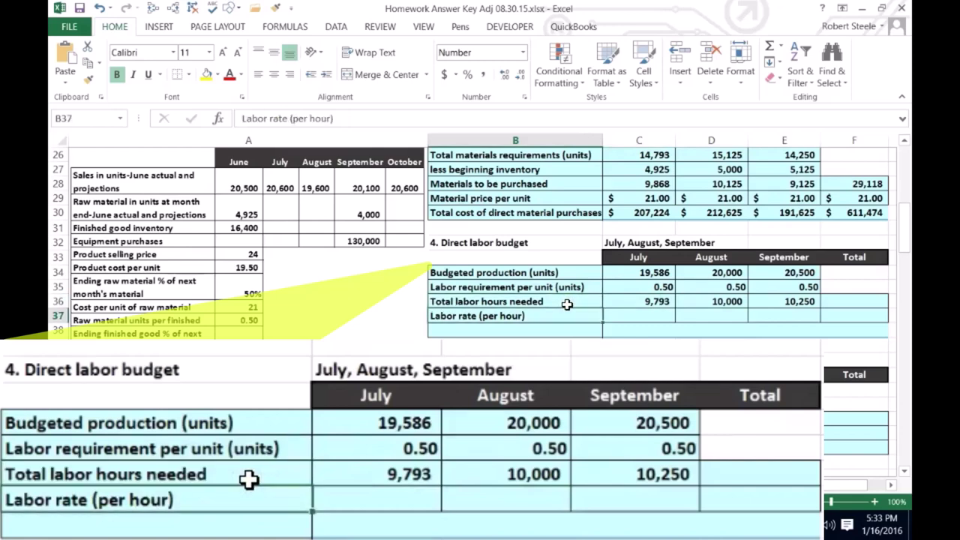
{"action": "key", "text": "Right"}
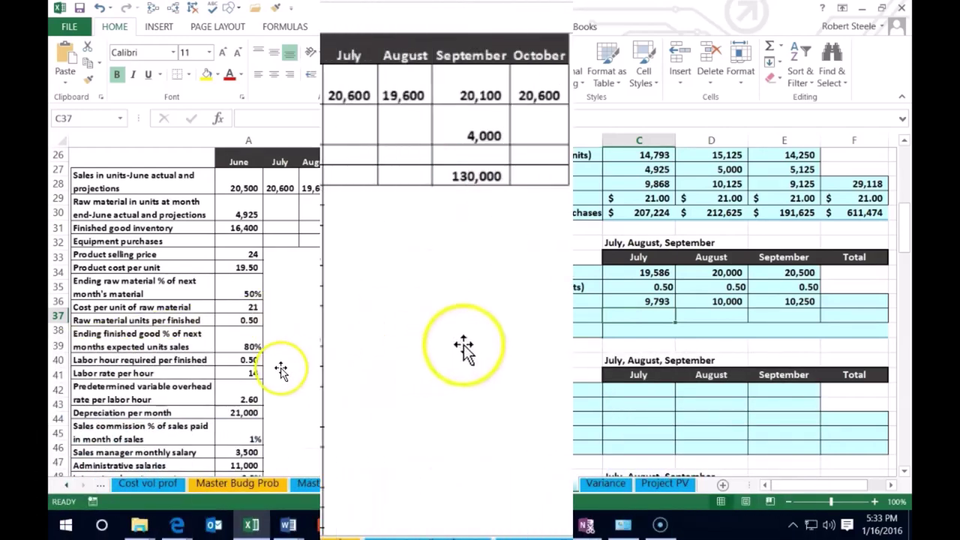
{"action": "key", "text": "Return"}
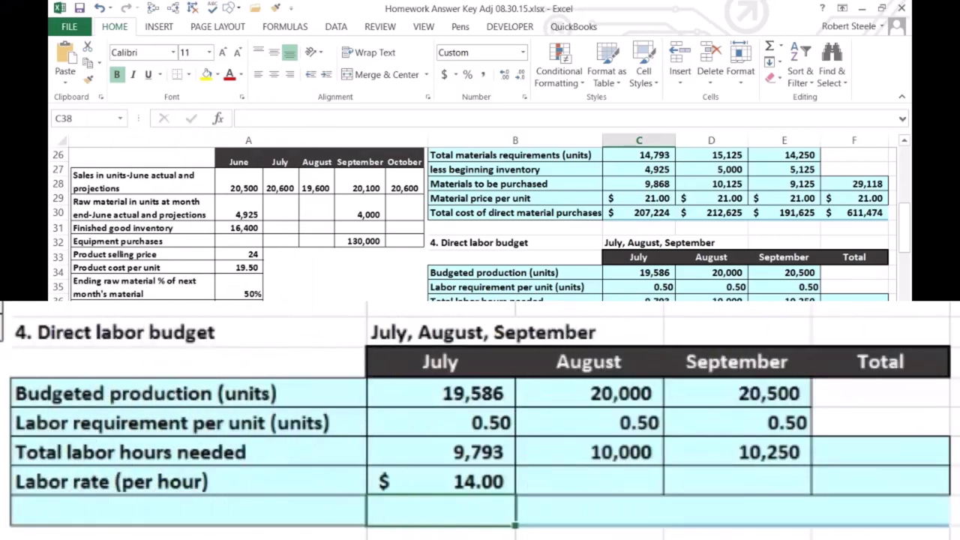
{"action": "left_click", "coordinate": [588, 481]}
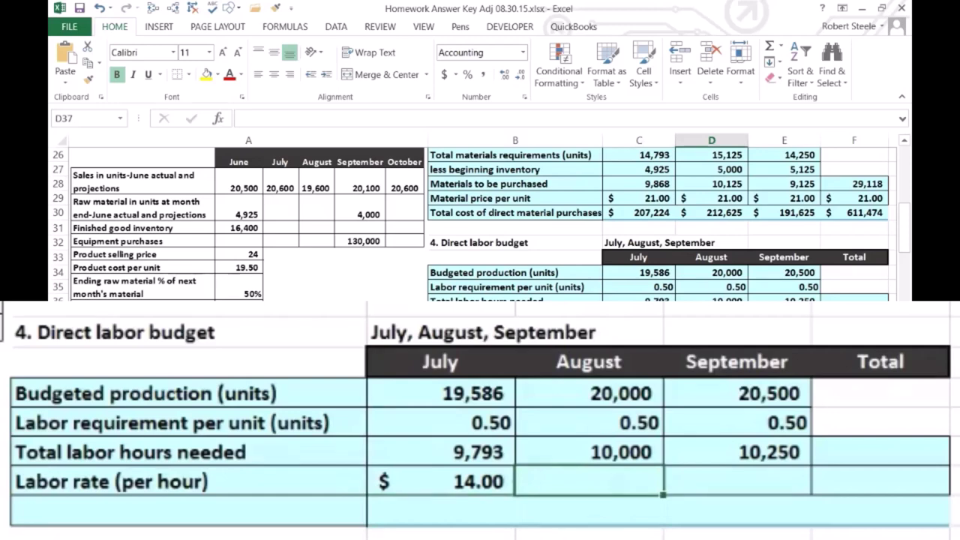
{"action": "type", "text": "14"}
{"action": "key", "text": "Tab"}
{"action": "type", "text": "14"}
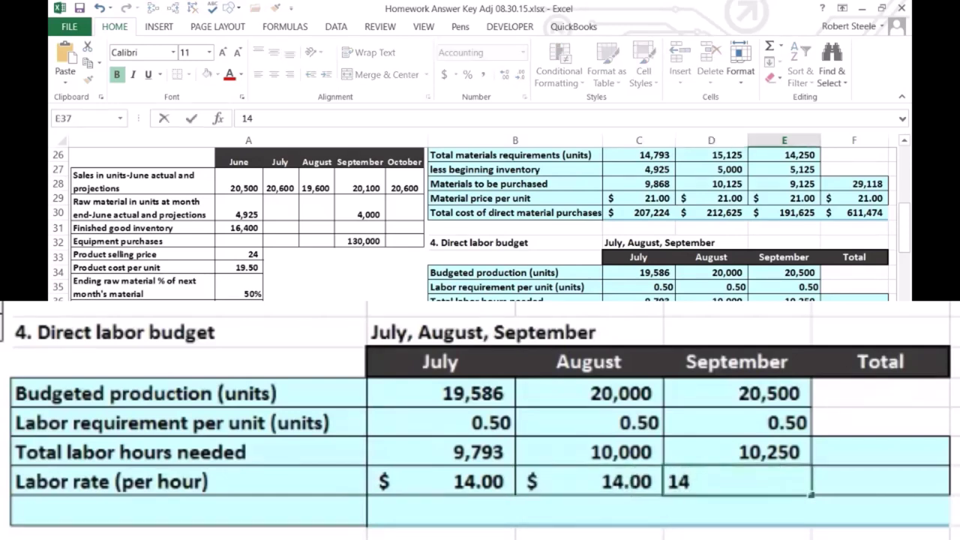
{"action": "key", "text": "Tab"}
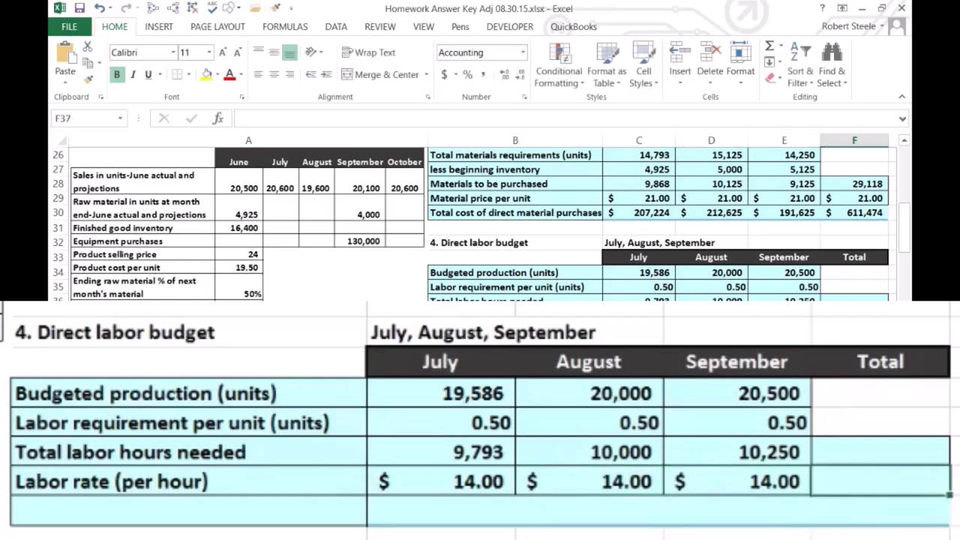
{"action": "type", "text": "14"}
{"action": "key", "text": "Return"}
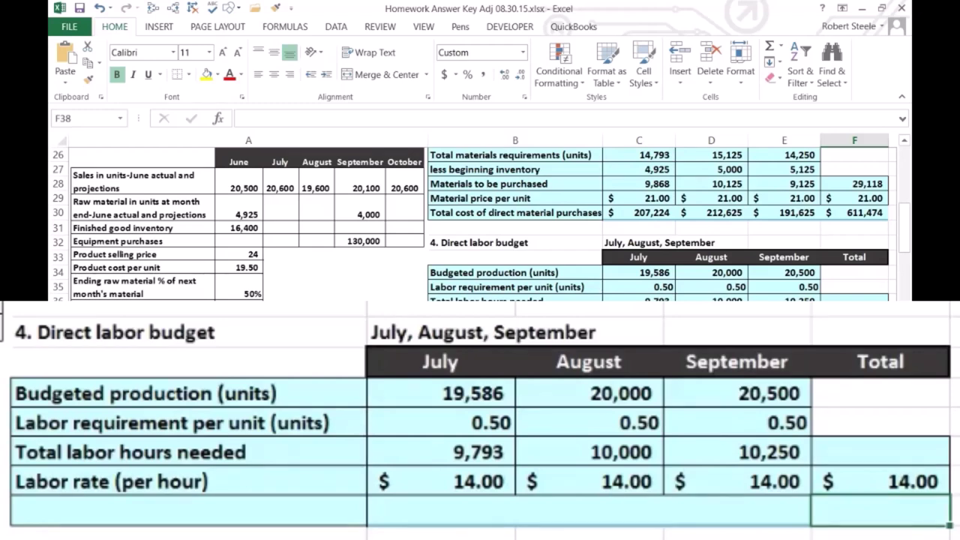
- Label the last row of the direct labor budget, in B38, as "Labro in dollars"
{"action": "key", "text": "Left"}
{"action": "key", "text": "Left"}
{"action": "key", "text": "Left"}
{"action": "key", "text": "Left"}
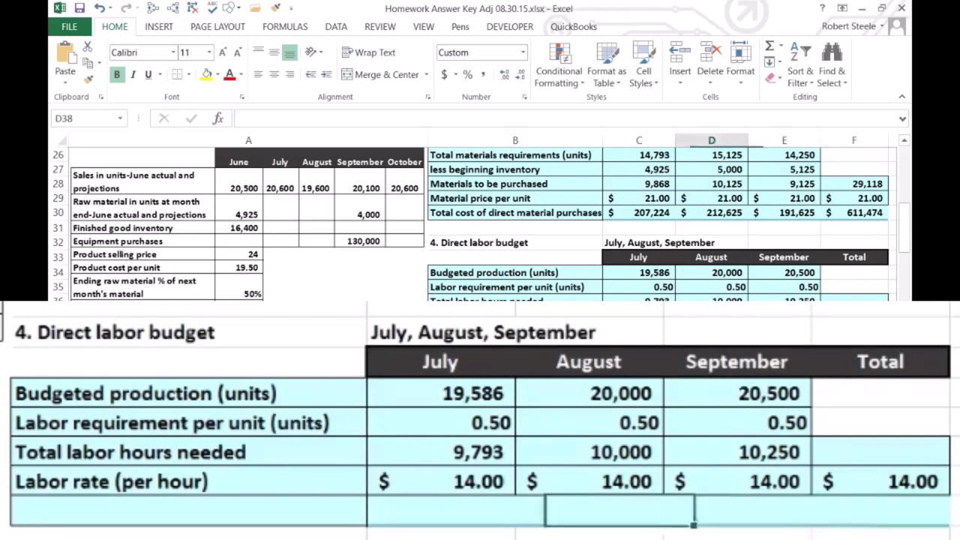
{"action": "type", "text": "Labro in"}
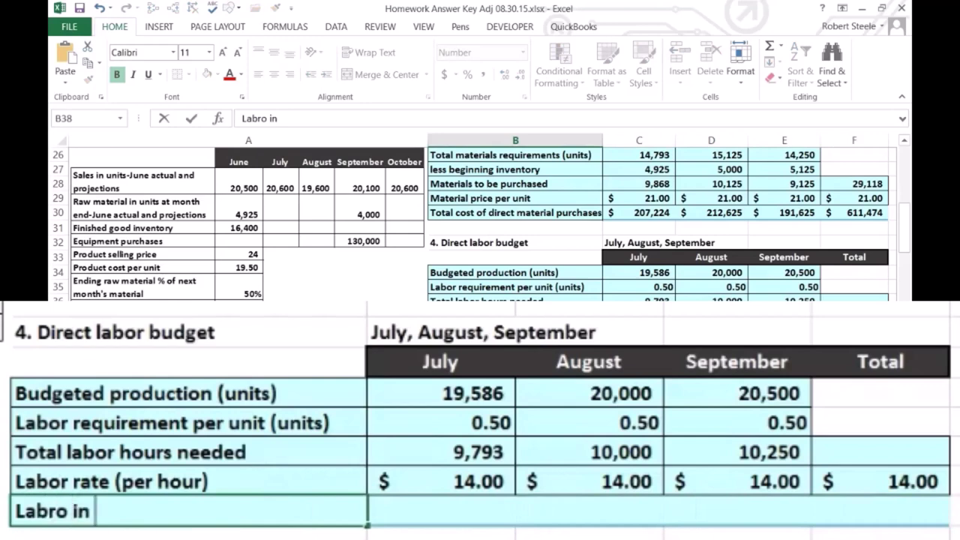
{"action": "type", "text": " dollars"}
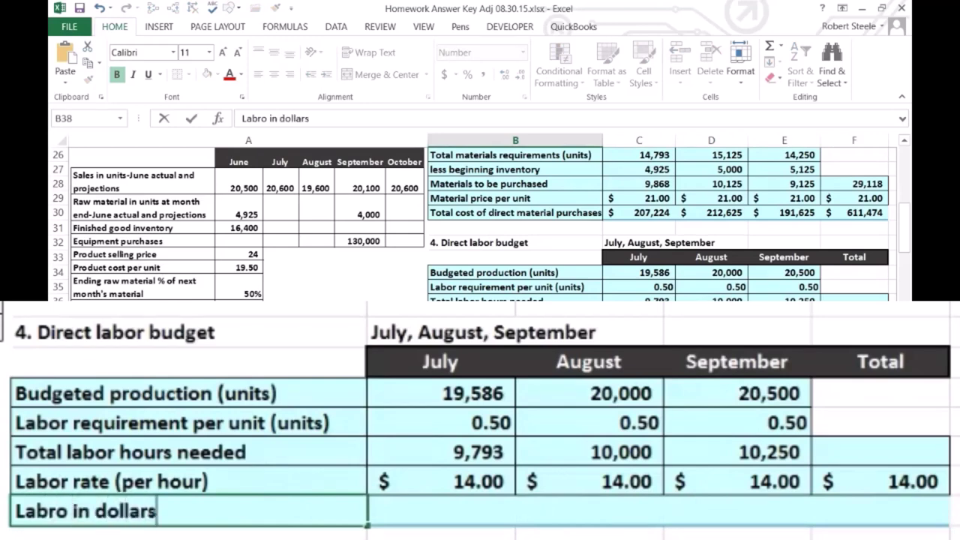
- Calculate July's labor cost in C38 by multiplying total labor hours C36 by the hourly labor rate C37
{"action": "key", "text": "Right"}
{"action": "type", "text": "="}
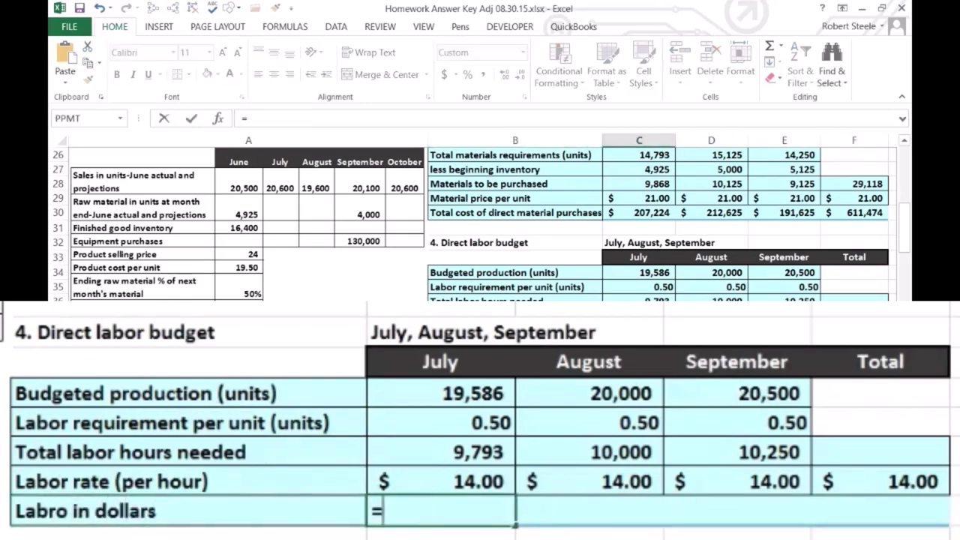
{"action": "left_click", "coordinate": [424, 454]}
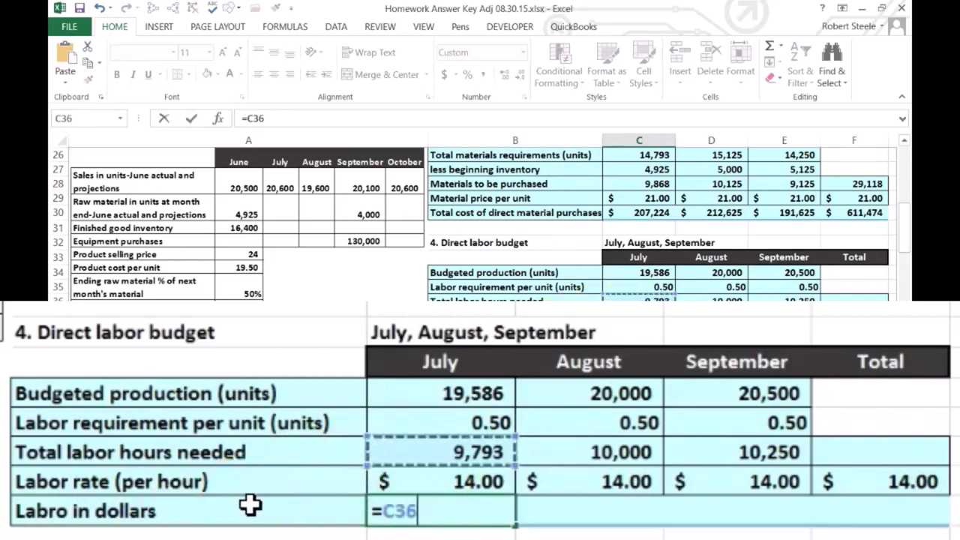
{"action": "type", "text": "*"}
{"action": "left_click", "coordinate": [410, 473]}
{"action": "key", "text": "Tab"}
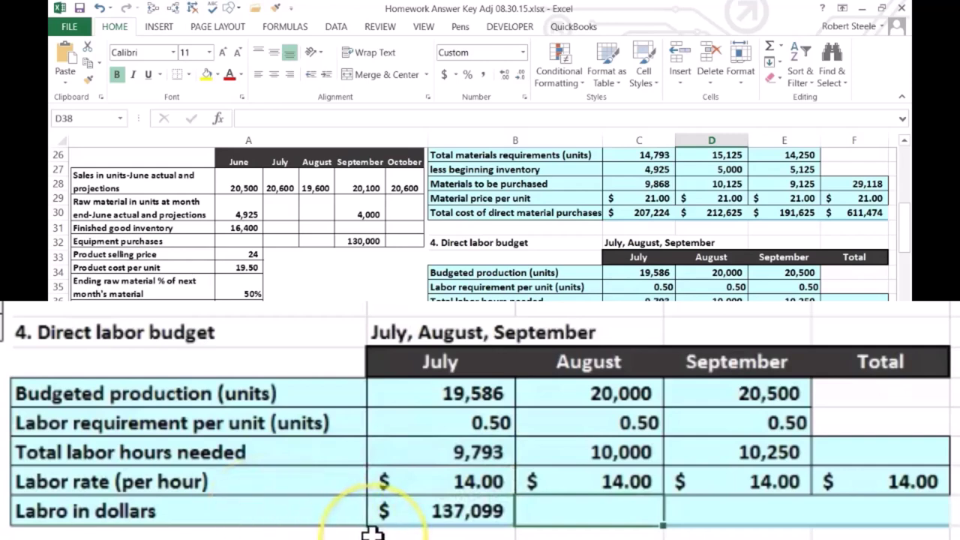
- Calculate August's labor cost in D38 as total labor hours D36 times the hourly rate D37
{"action": "type", "text": "="}
{"action": "key", "text": "Up"}
{"action": "key", "text": "Up"}
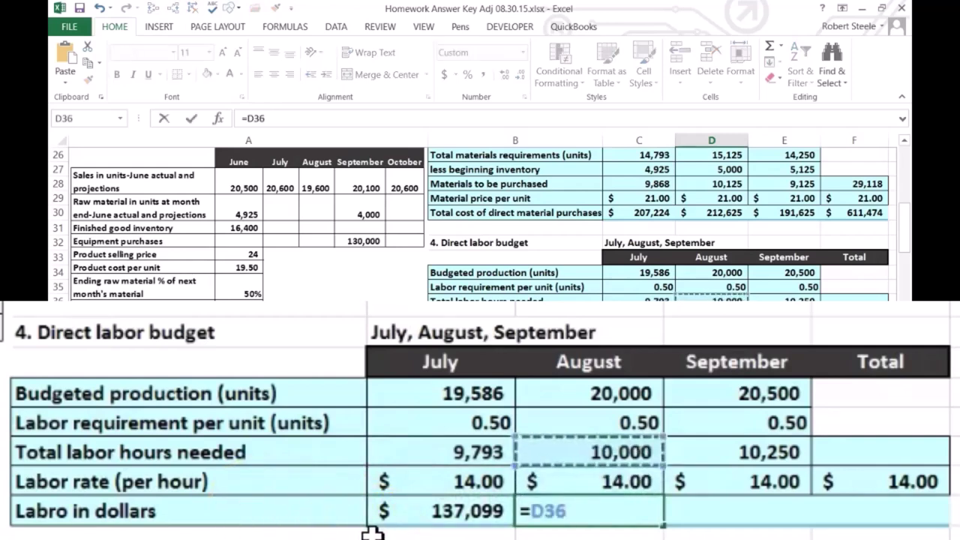
{"action": "type", "text": "*"}
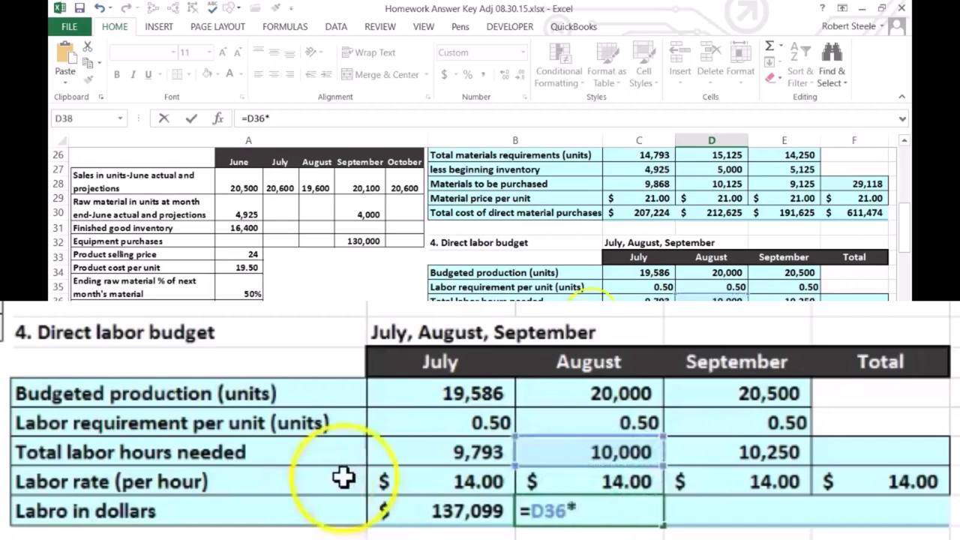
{"action": "left_click", "coordinate": [554, 481]}
{"action": "key", "text": "Tab"}
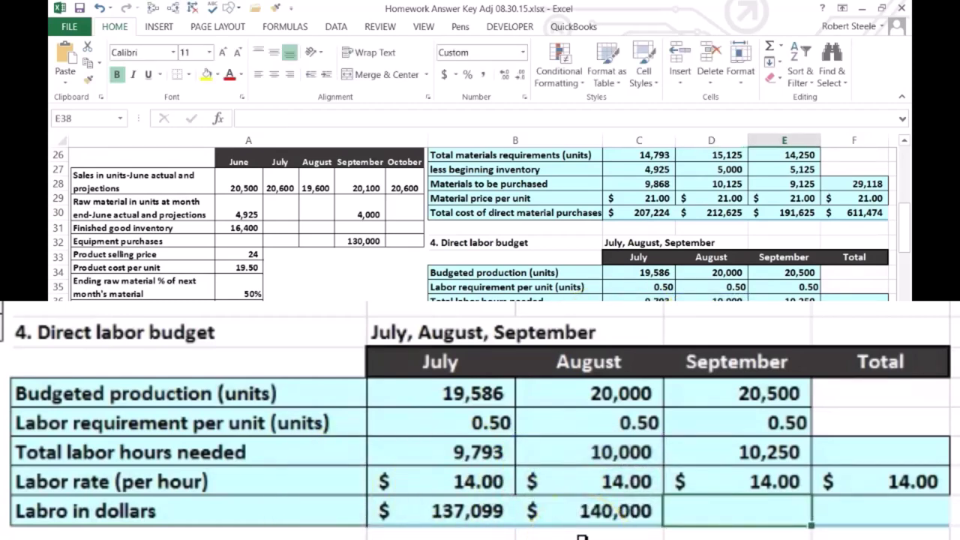
- Calculate September's labor cost in E38 with the formula =E36*E37
{"action": "left_click", "coordinate": [668, 531]}
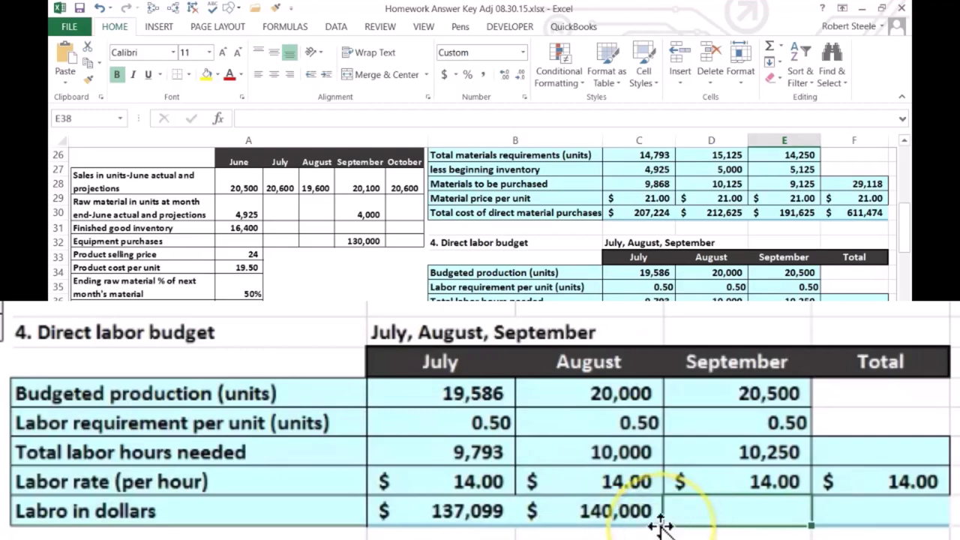
{"action": "type", "text": "="}
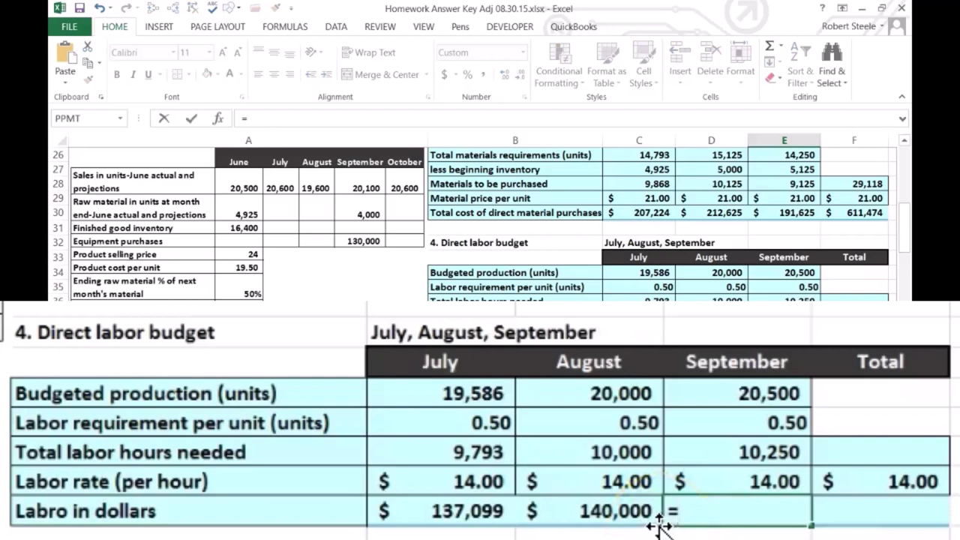
{"action": "left_click", "coordinate": [731, 450]}
{"action": "type", "text": "*"}
{"action": "left_click", "coordinate": [739, 483]}
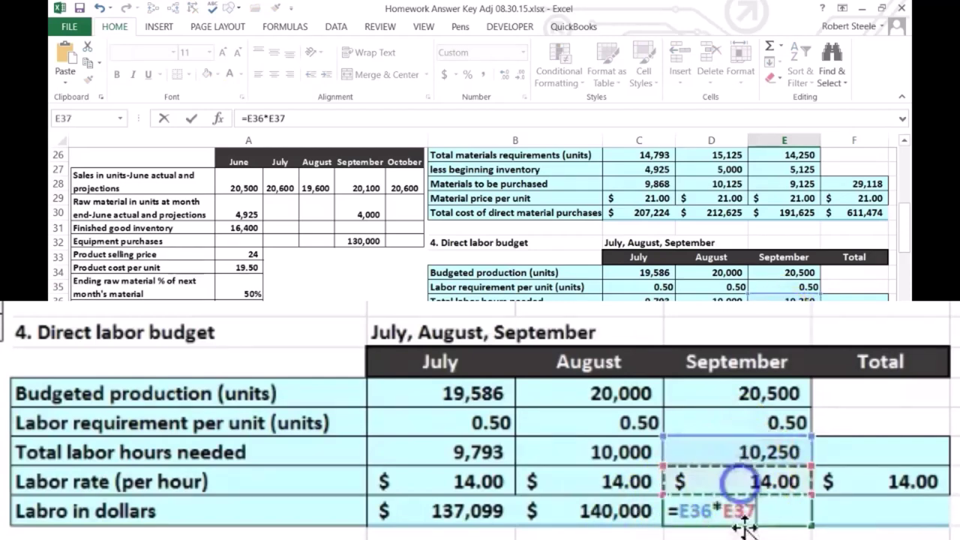
{"action": "key", "text": "Return"}
- Total the labor hours needed for July through September in F36 with the formula =SUM(C36:E36)
{"action": "left_click", "coordinate": [842, 515]}
{"action": "left_click", "coordinate": [846, 461]}
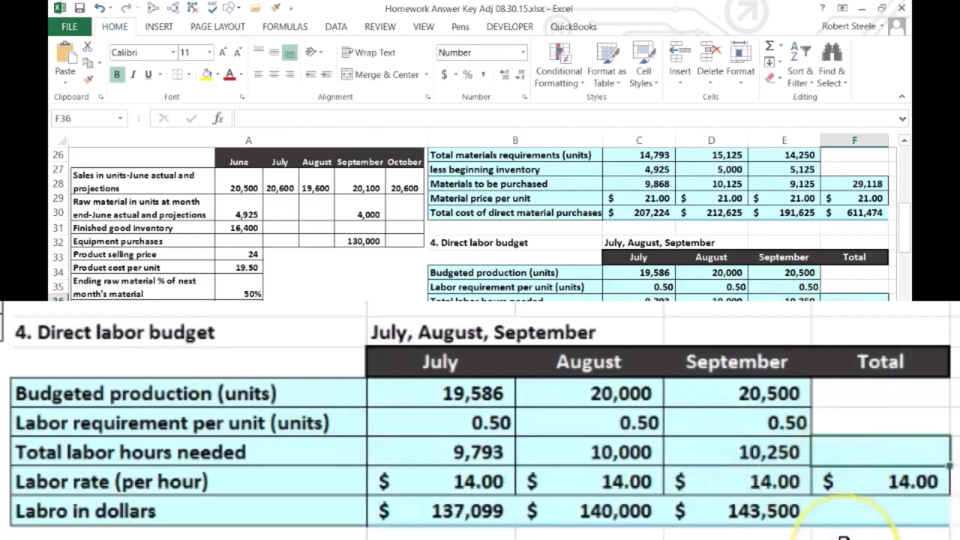
{"action": "type", "text": "=sum("}
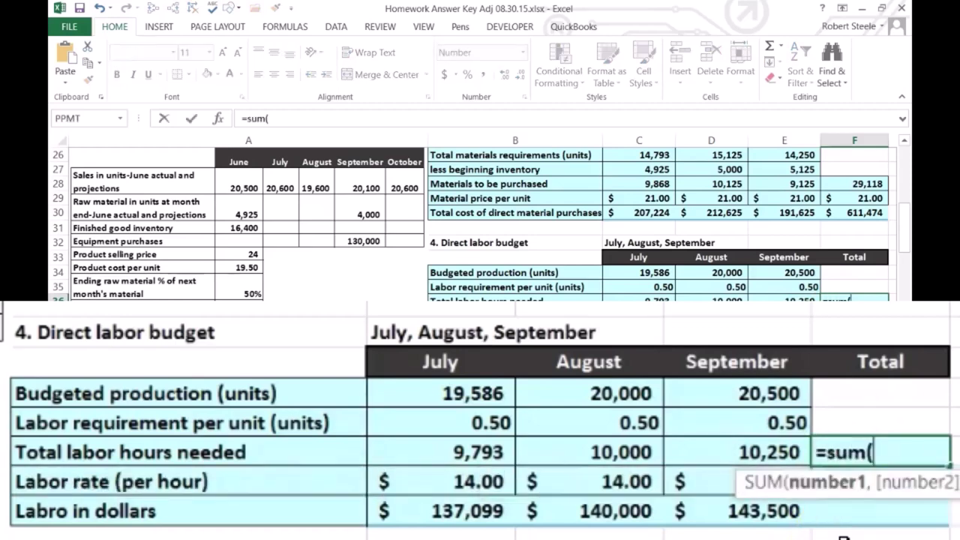
{"action": "left_click_drag", "start_coordinate": [454, 456], "coordinate": [694, 465]}
{"action": "key", "text": "Return"}
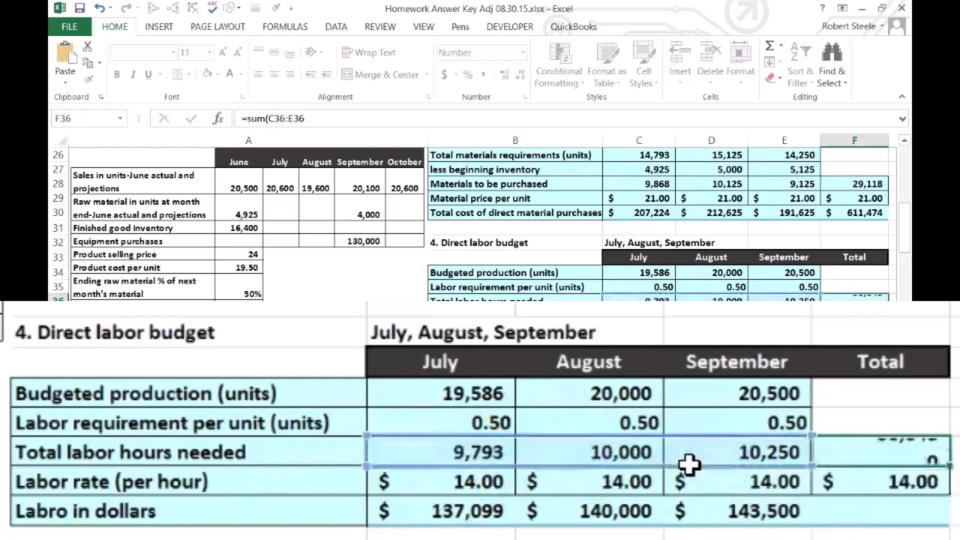
{"action": "left_click", "coordinate": [851, 444]}
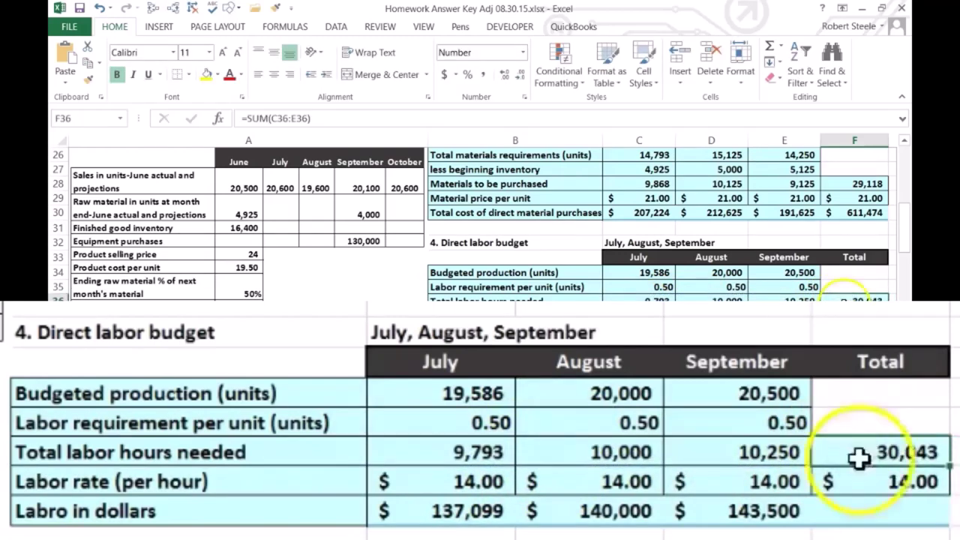
- Calculate the total labor cost in F38 with =F36*F37, and select the monthly costs C38:E38 to check it
{"action": "left_click", "coordinate": [869, 512]}
{"action": "type", "text": "="}
{"action": "key", "text": "Up"}
{"action": "key", "text": "Up"}
{"action": "type", "text": "*"}
{"action": "key", "text": "Up"}
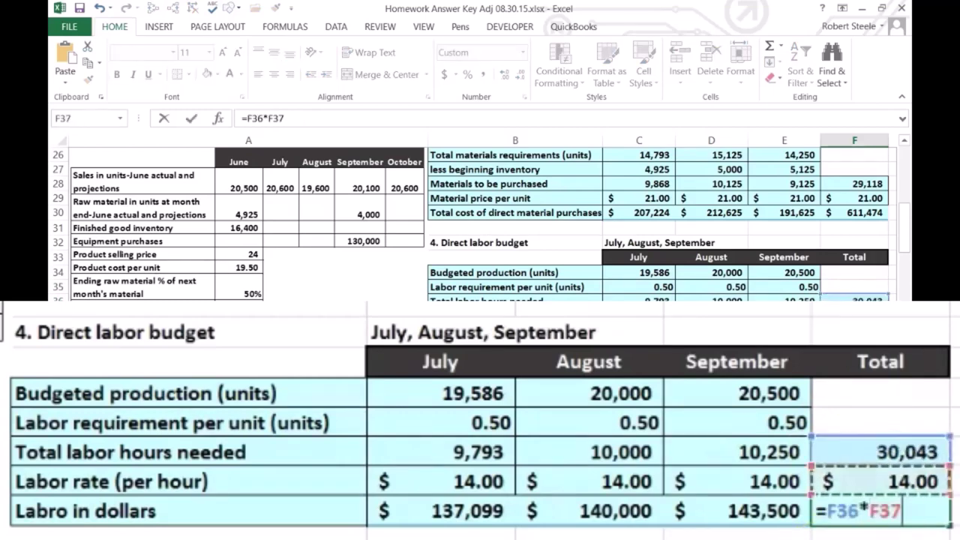
{"action": "key", "text": "Return"}
{"action": "left_click", "coordinate": [881, 514]}
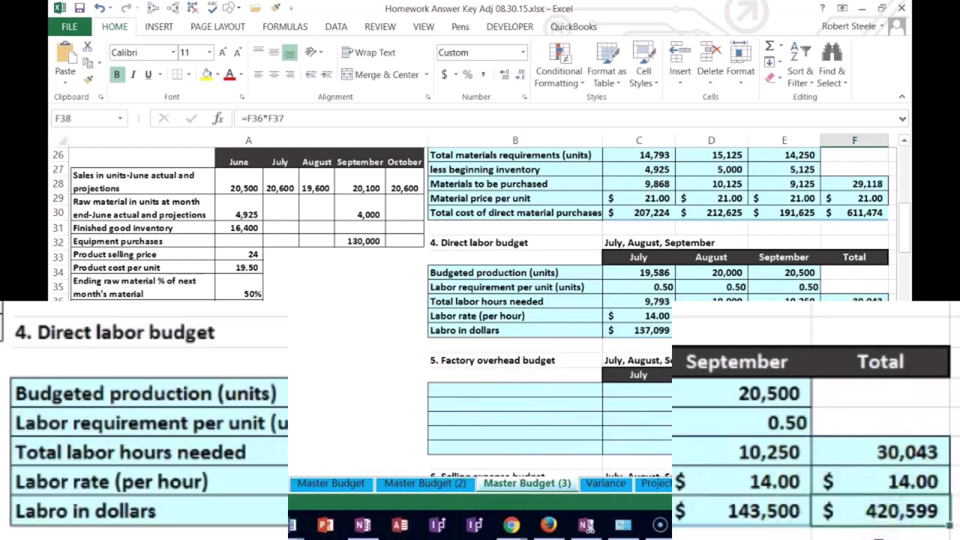
{"action": "left_click", "coordinate": [652, 333]}
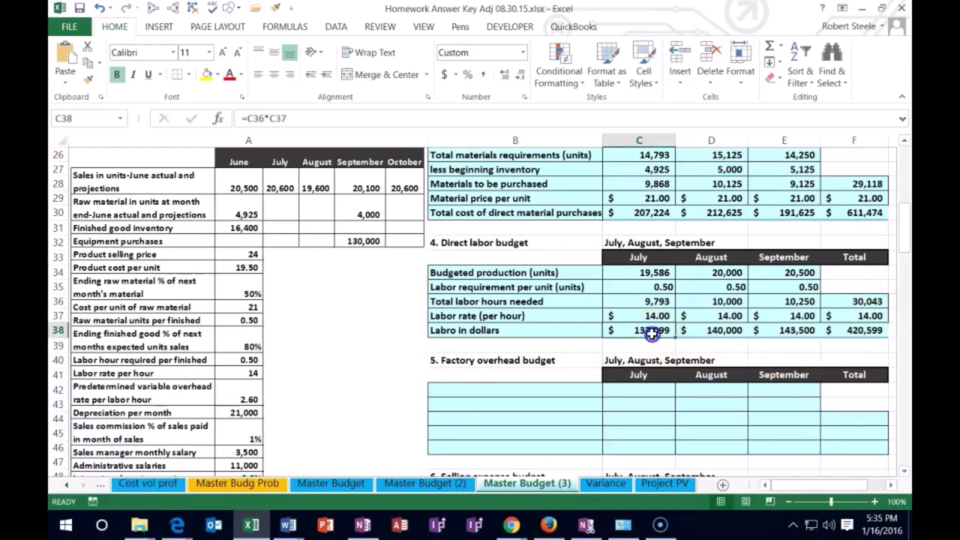
{"action": "left_click_drag", "start_coordinate": [652, 334], "coordinate": [762, 331]}
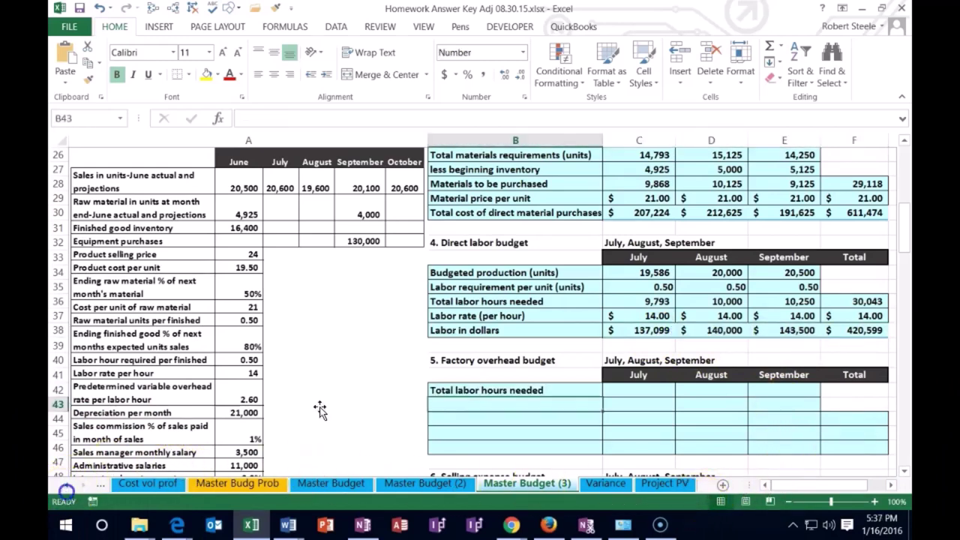
- Link the factory overhead budget's total labor hours in C42, D42 and E42 to C36, D36 and E36 of the direct labor budget
{"action": "left_click", "coordinate": [458, 361]}
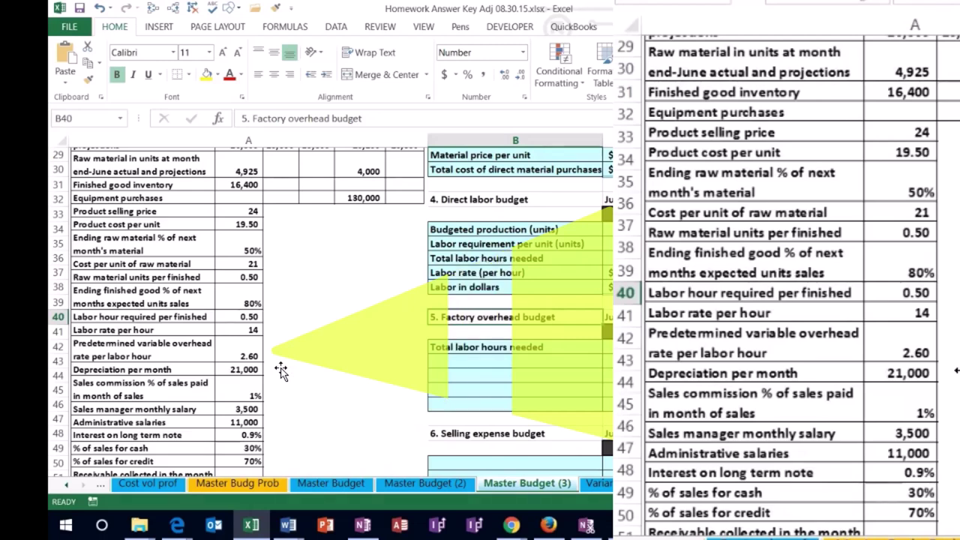
{"action": "left_click", "coordinate": [628, 352]}
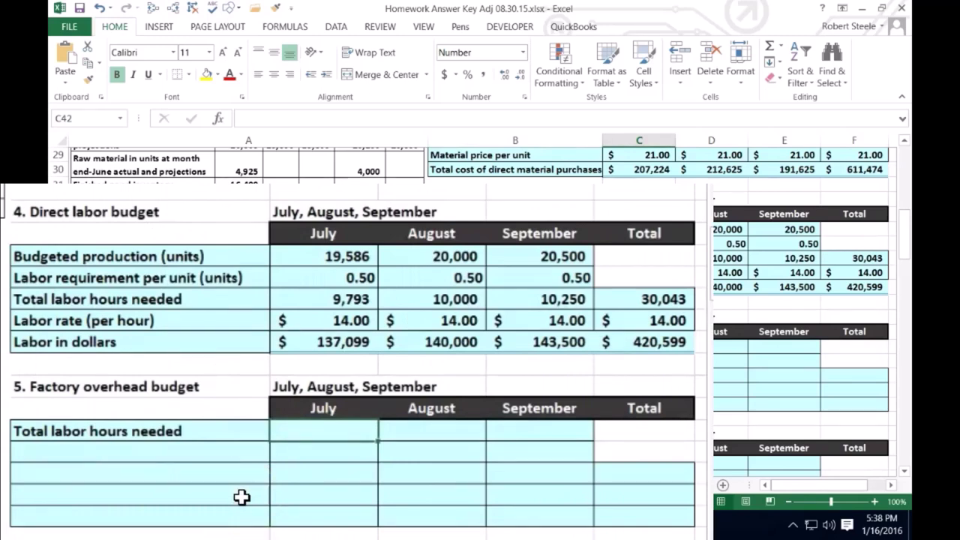
{"action": "type", "text": "="}
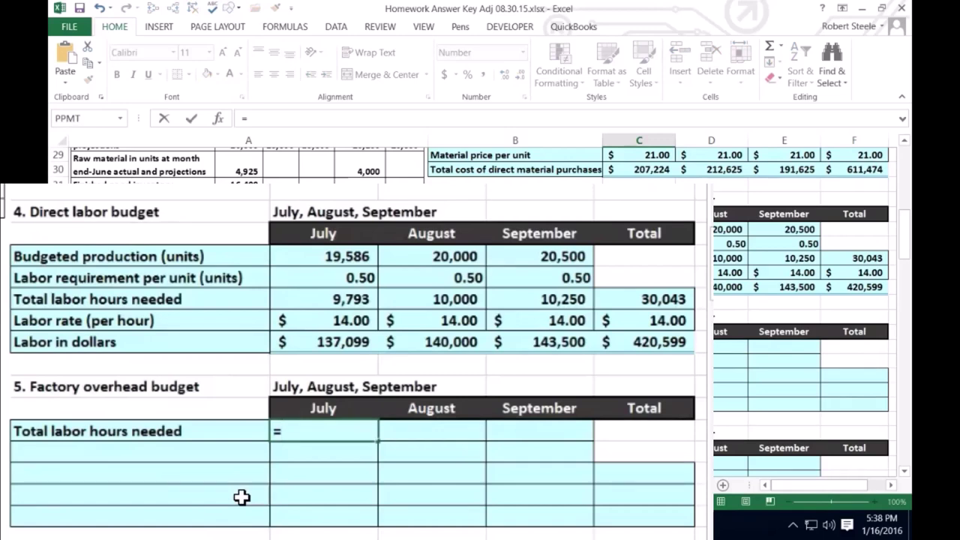
{"action": "left_click", "coordinate": [342, 299]}
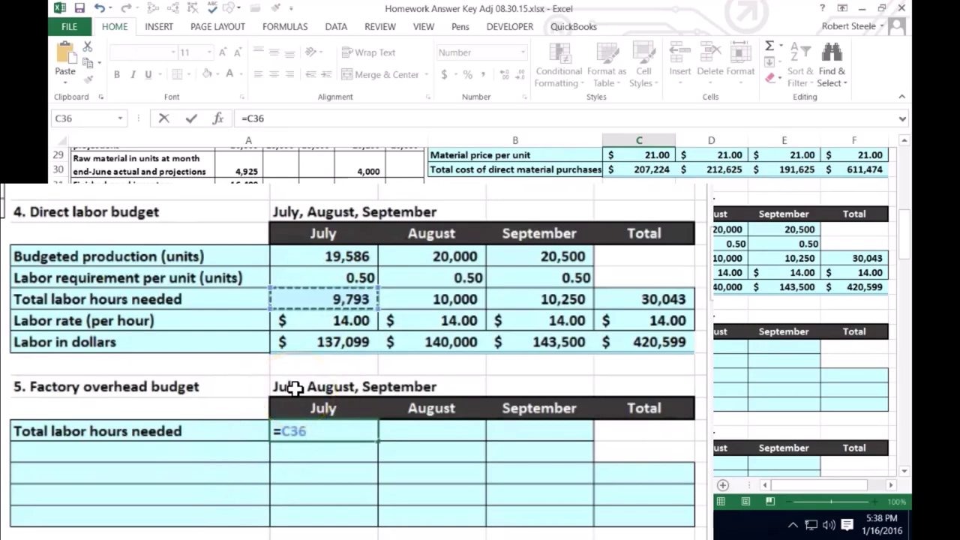
{"action": "key", "text": "Tab"}
{"action": "type", "text": "="}
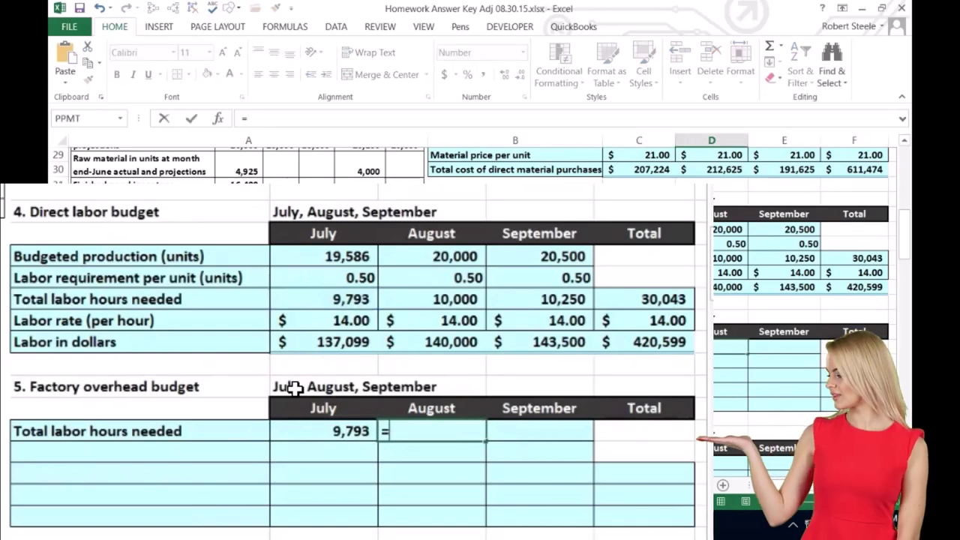
{"action": "left_click", "coordinate": [414, 299]}
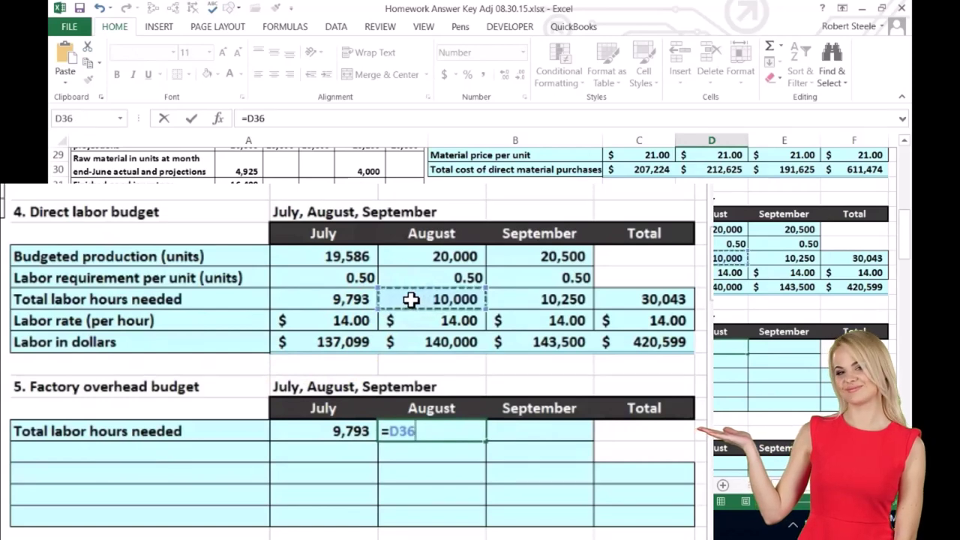
{"action": "key", "text": "Tab"}
{"action": "type", "text": "="}
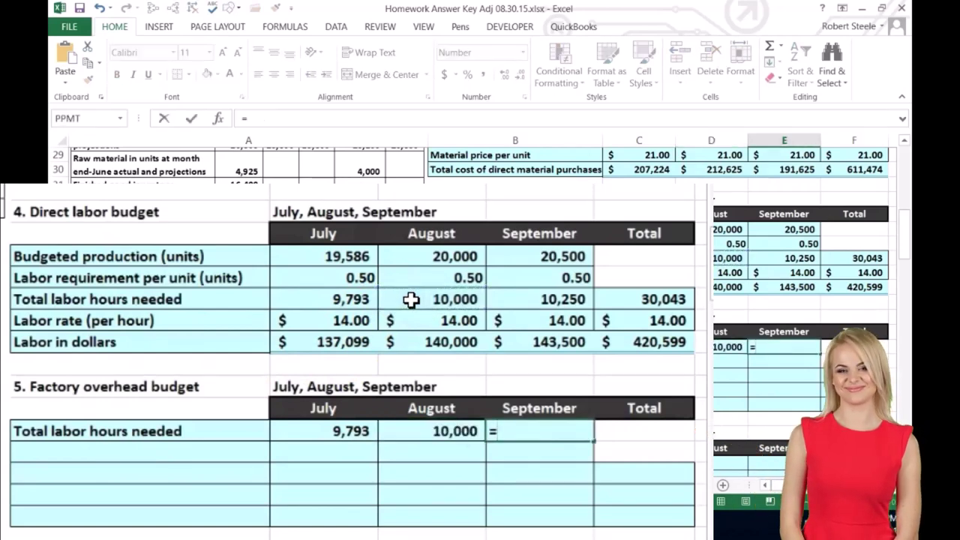
{"action": "left_click", "coordinate": [525, 299]}
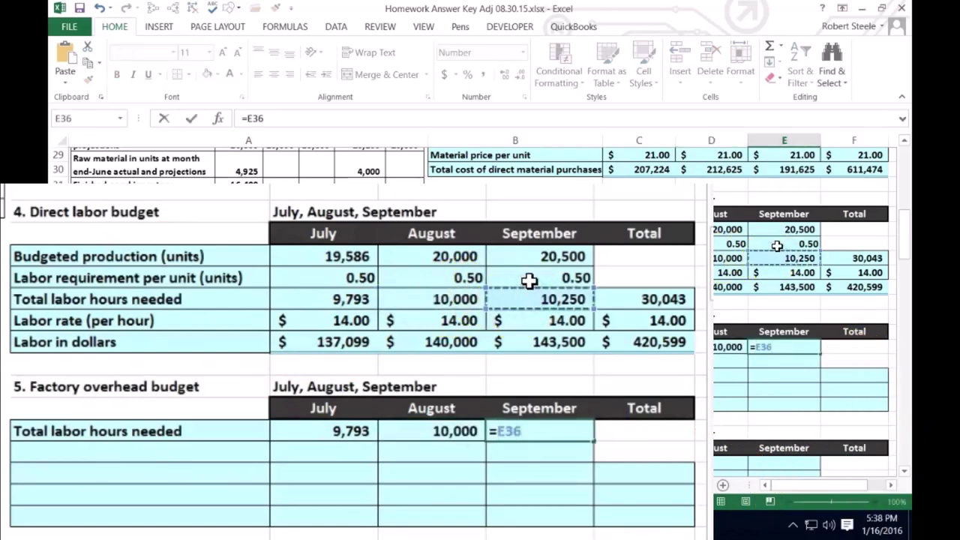
{"action": "key", "text": "Tab"}
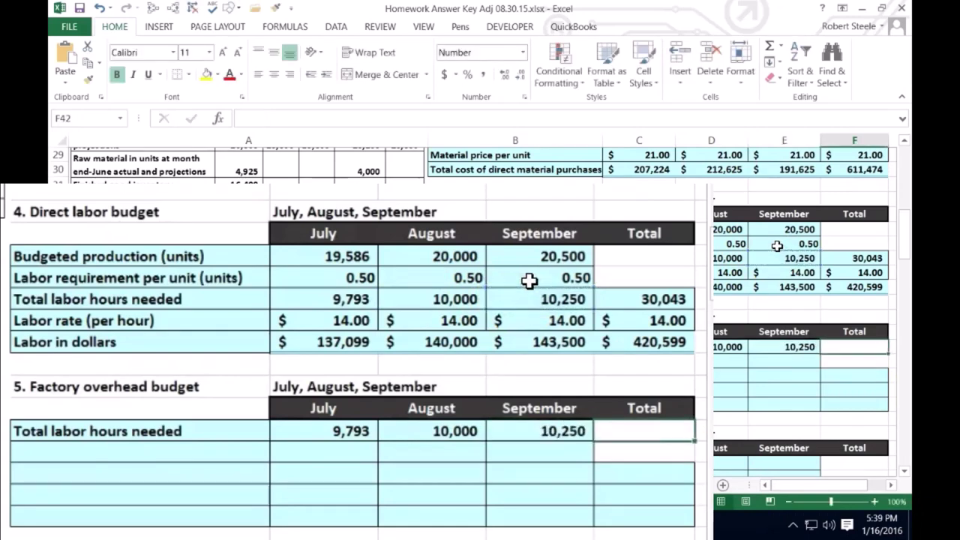
- Enter July's variable factory overhead rate of 2.6 in C43
{"action": "key", "text": "Left"}
{"action": "key", "text": "Left"}
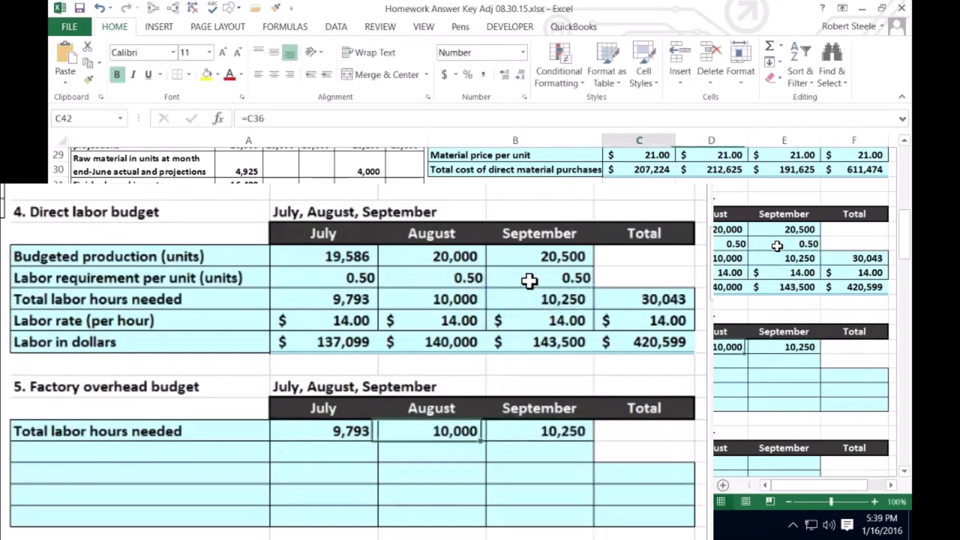
{"action": "key", "text": "Left"}
{"action": "key", "text": "Down"}
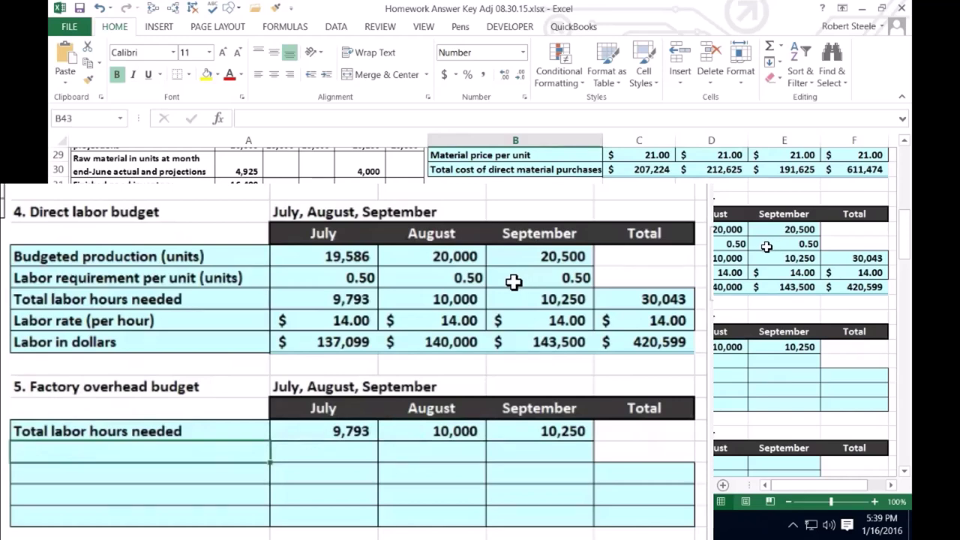
{"action": "key", "text": "Right"}
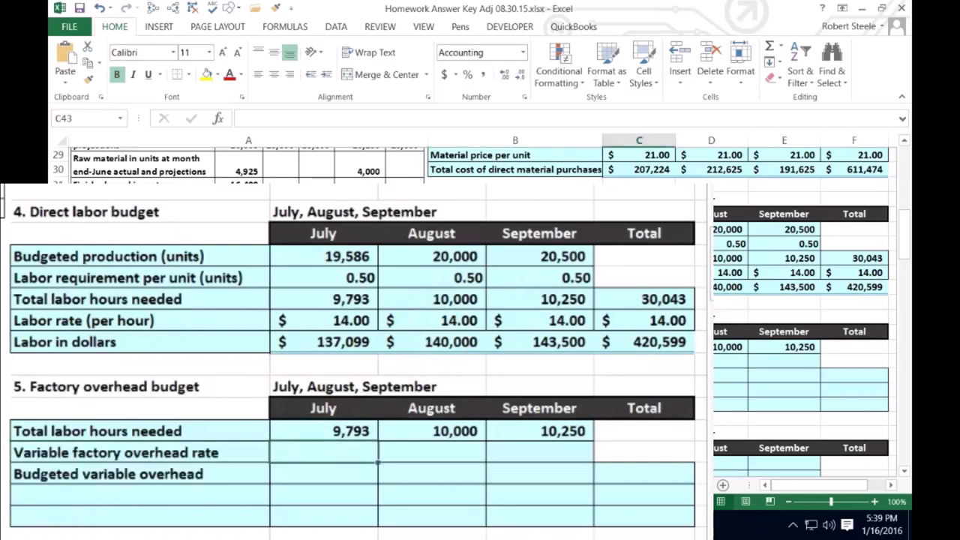
{"action": "type", "text": "2.6"}
{"action": "key", "text": "Tab"}
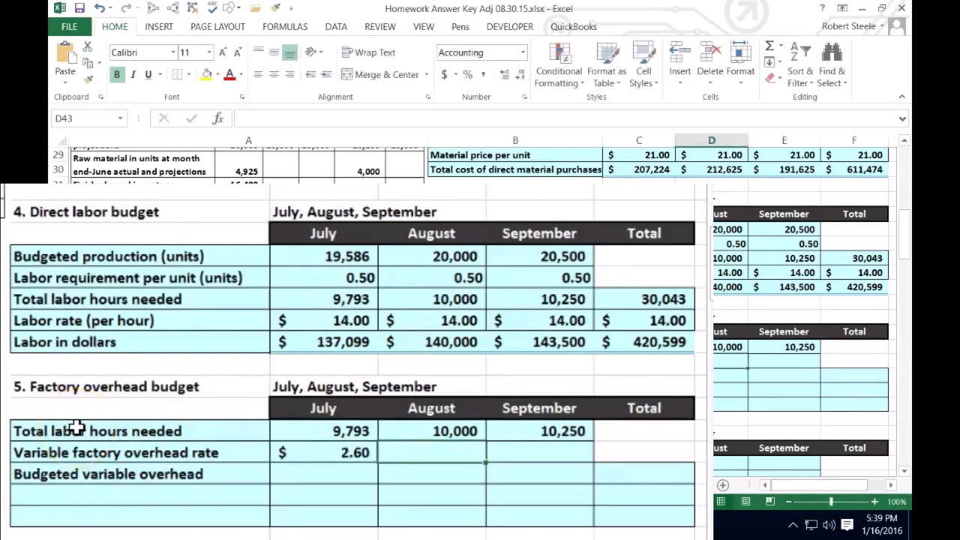
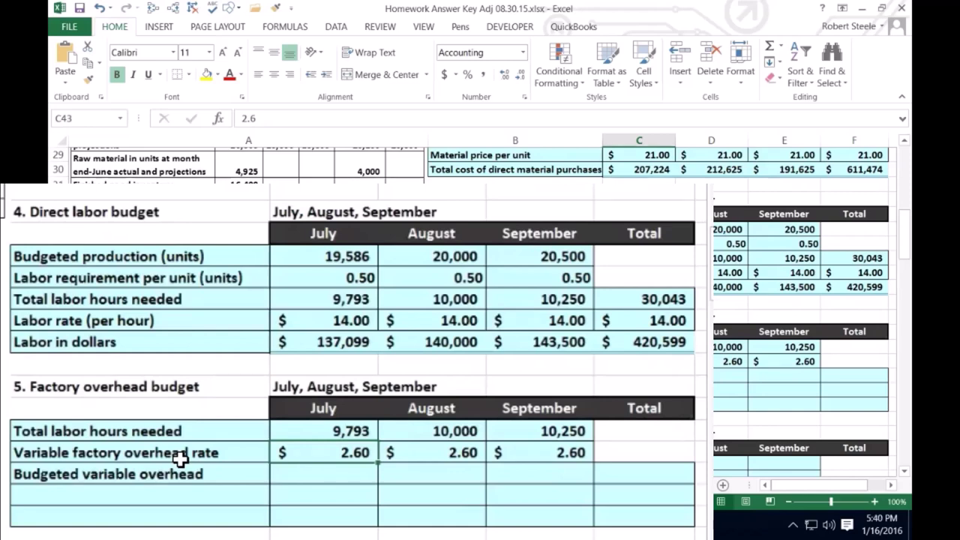
- Calculate July's budgeted variable overhead in C44 by multiplying labor hours C42 by the overhead rate C43
{"action": "key", "text": "Down"}
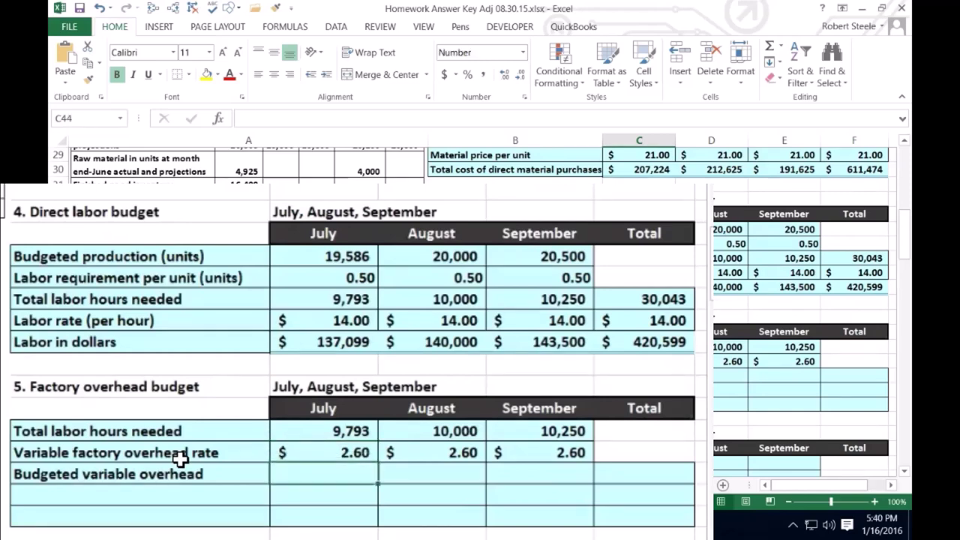
{"action": "type", "text": "="}
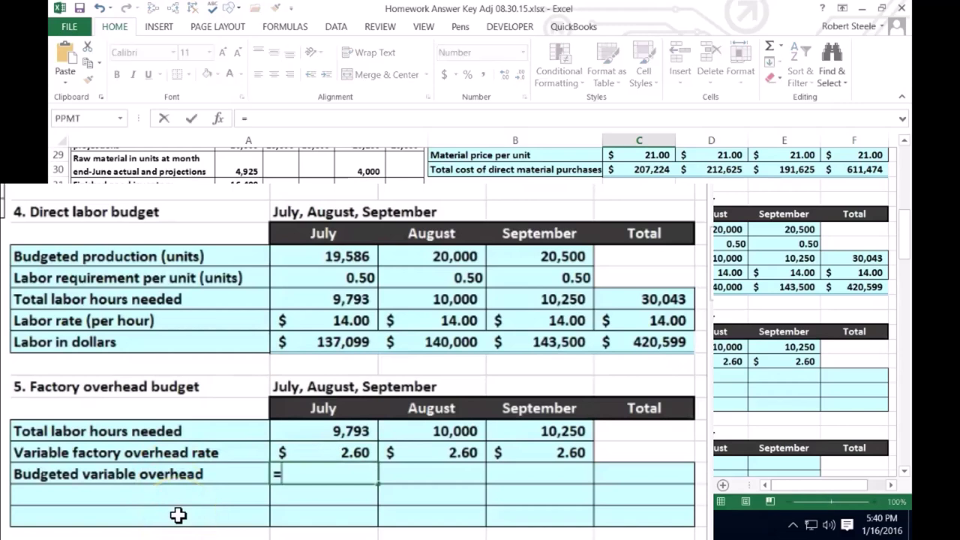
{"action": "left_click", "coordinate": [304, 429]}
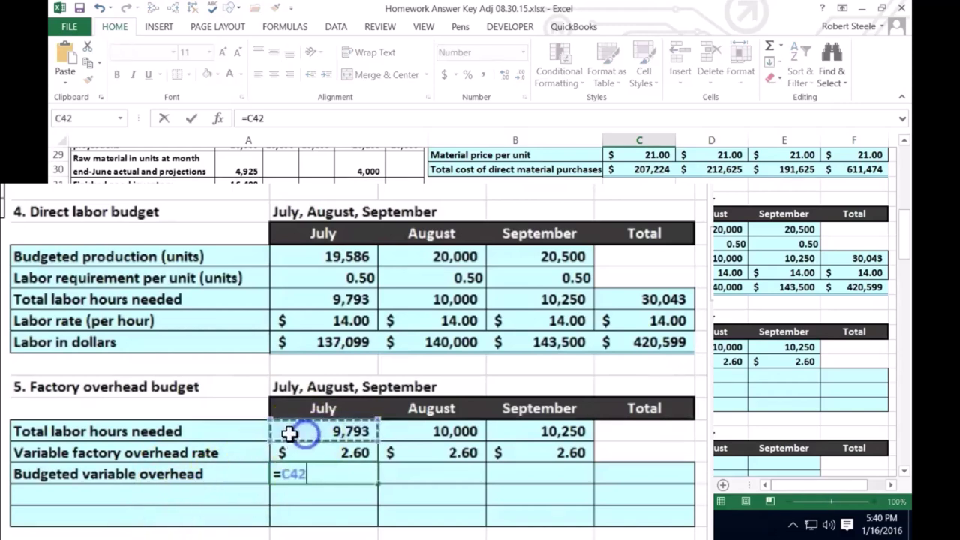
{"action": "type", "text": "*"}
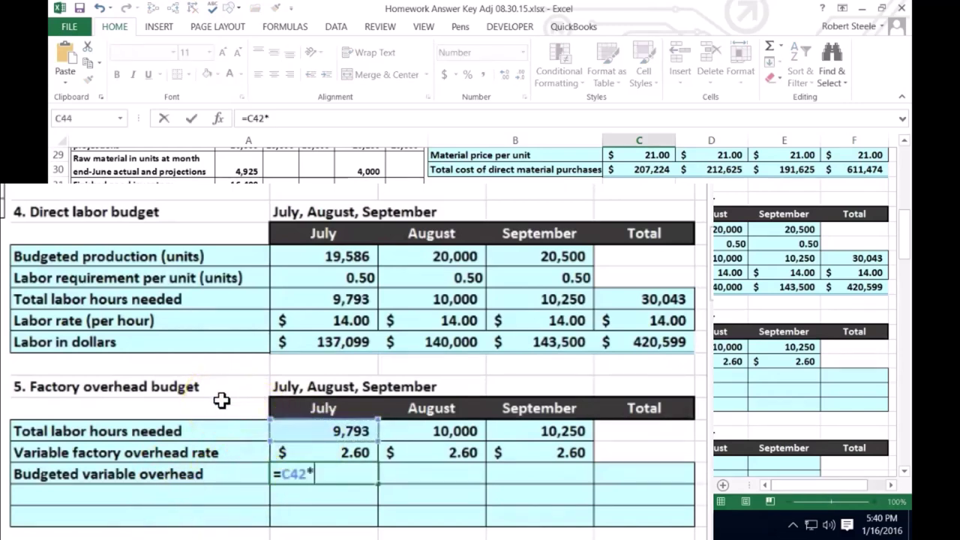
{"action": "left_click", "coordinate": [308, 451]}
{"action": "key", "text": "Return"}
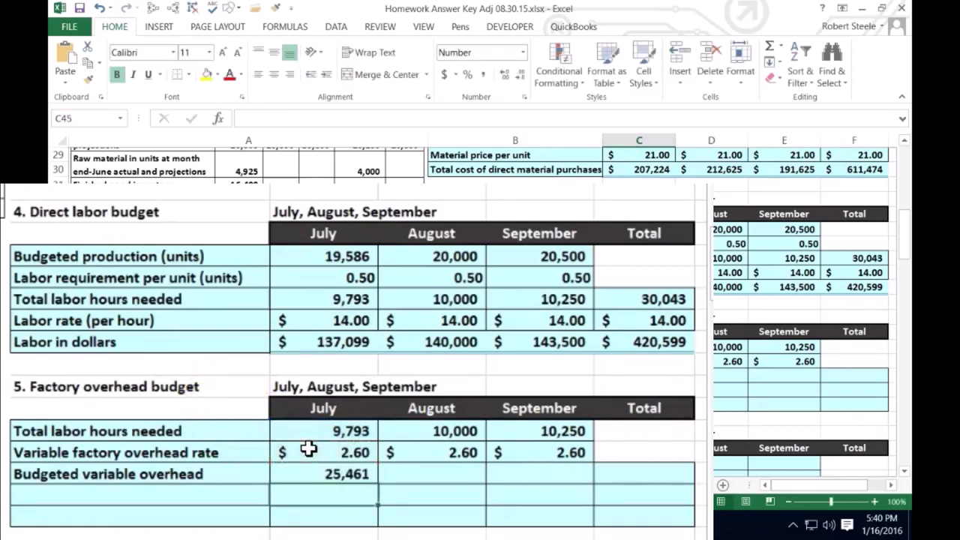
- Calculate August's budgeted variable overhead in D44 with the formula =D42*D43
{"action": "key", "text": "Right"}
{"action": "key", "text": "Up"}
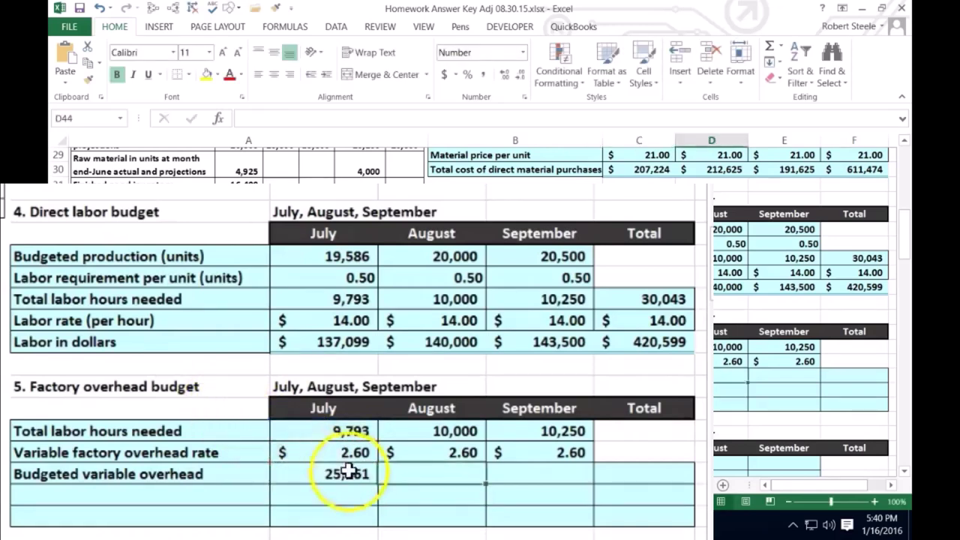
{"action": "type", "text": "="}
{"action": "key", "text": "Up"}
{"action": "key", "text": "Up"}
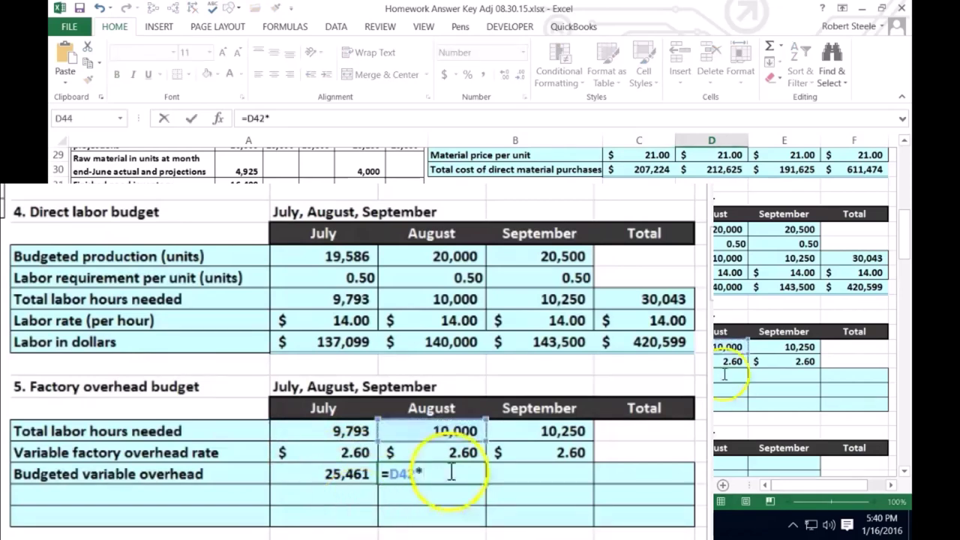
{"action": "left_click", "coordinate": [461, 449]}
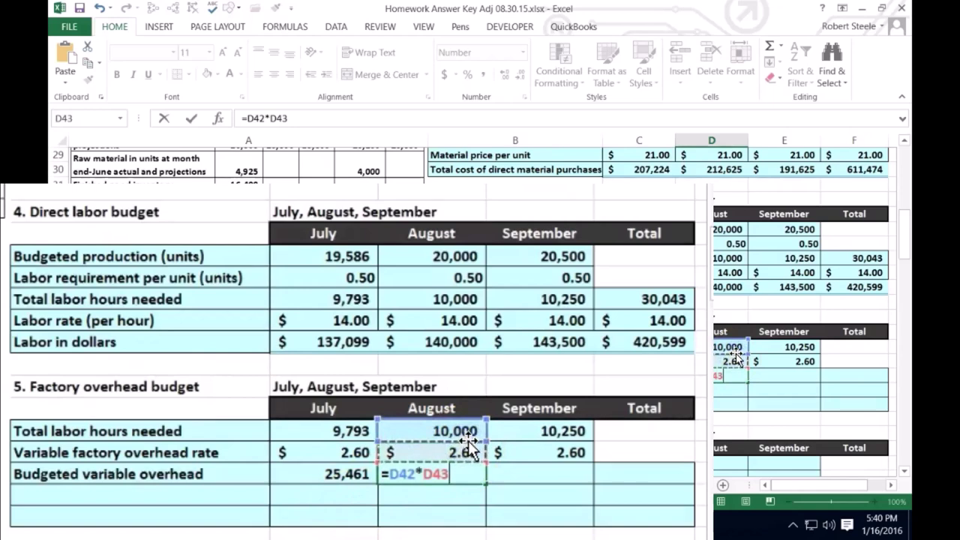
{"action": "key", "text": "Tab"}
- Calculate September's budgeted variable overhead in E44 as labor hours E42 times the overhead rate E43
{"action": "type", "text": "="}
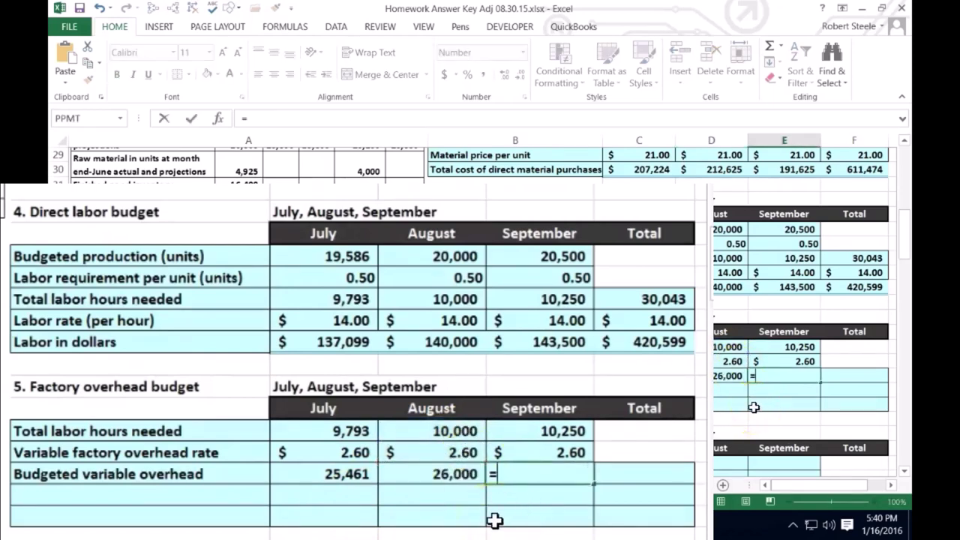
{"action": "key", "text": "Up"}
{"action": "key", "text": "Up"}
{"action": "type", "text": "*"}
{"action": "key", "text": "Up"}
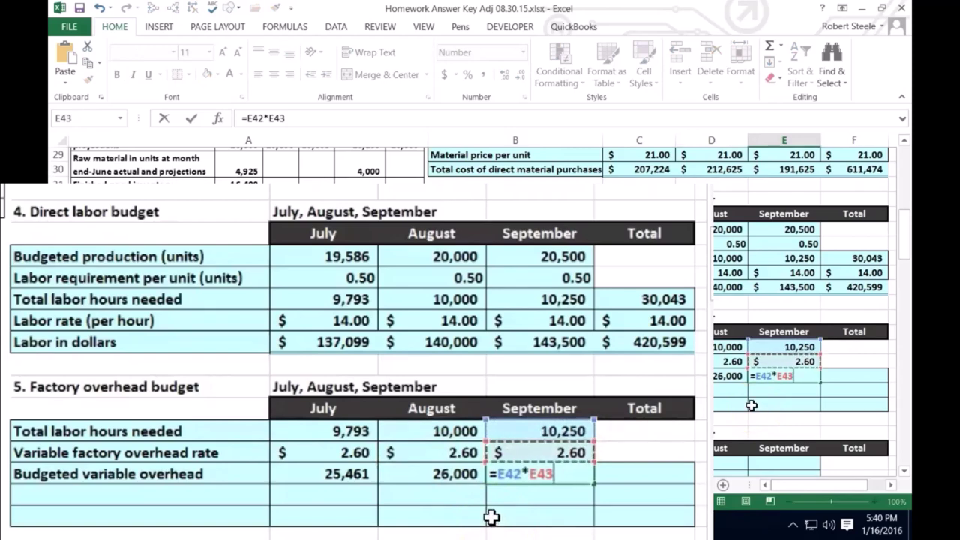
{"action": "key", "text": "Tab"}
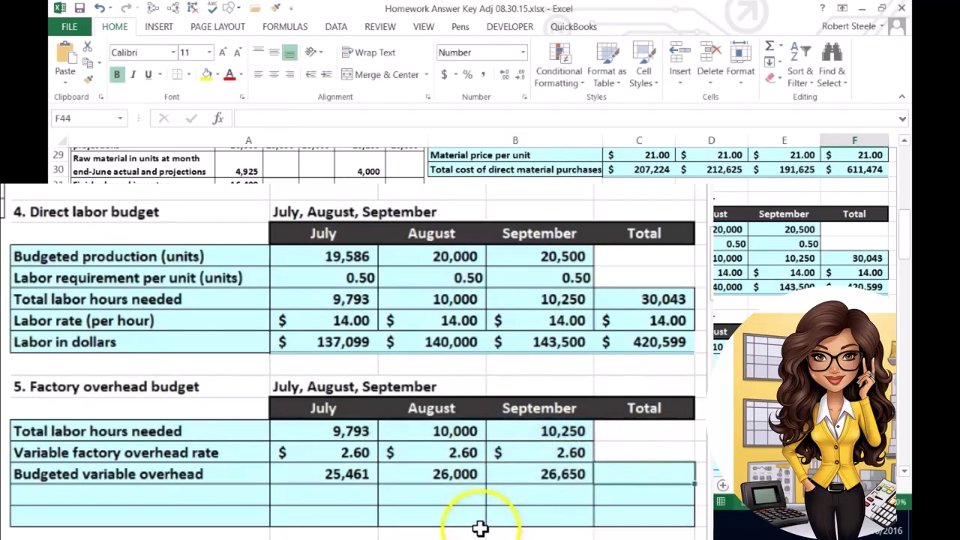
- Total the budgeted variable overhead for July through September in F44 with =SUM(C44:E44)
{"action": "type", "text": "=sum("}
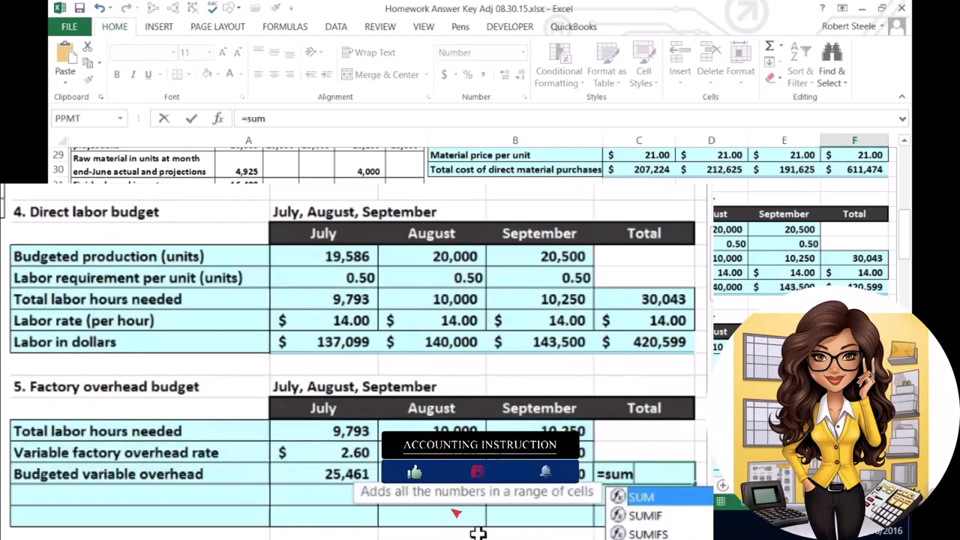
{"action": "left_click", "coordinate": [344, 476]}
{"action": "left_click_drag", "start_coordinate": [343, 475], "coordinate": [540, 475]}
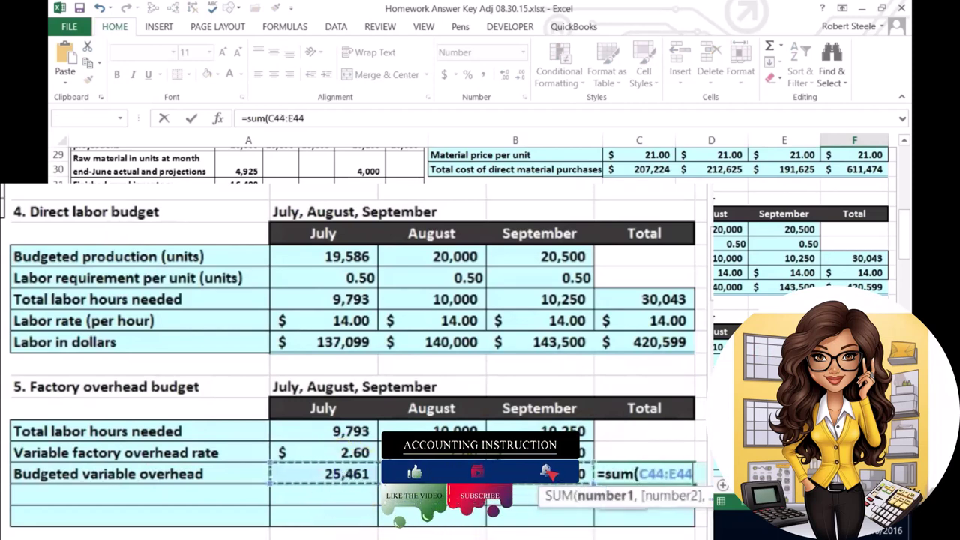
{"action": "key", "text": "Return"}
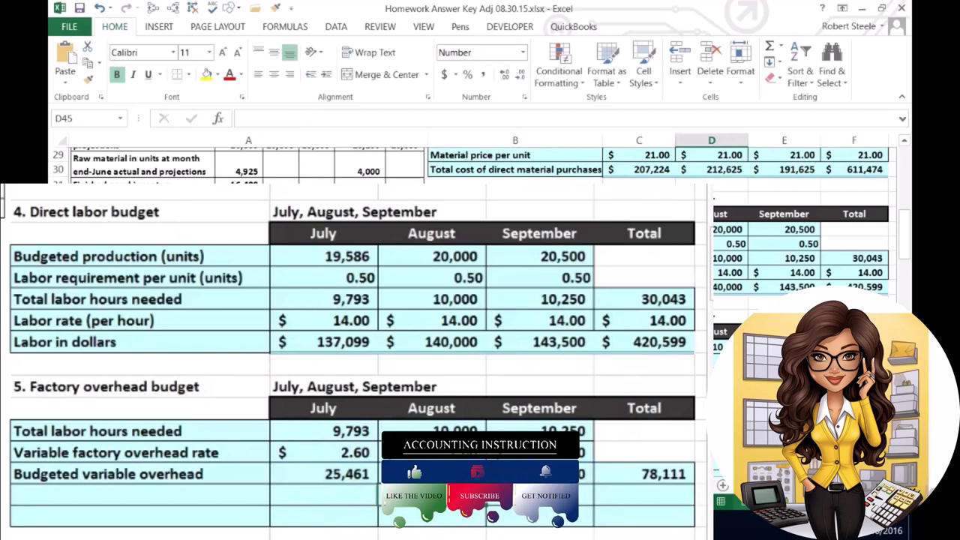
- Label the next two factory overhead rows "Budgeted fixed overhead" in B45 and "Budgeted overhead" in B46
{"action": "key", "text": "Left"}
{"action": "key", "text": "Left"}
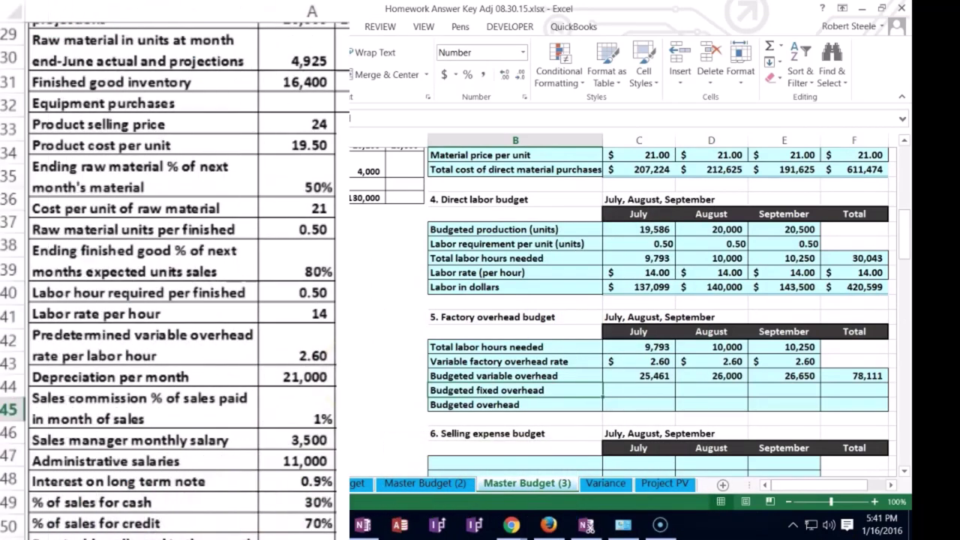
- Enter 21,000 as the budgeted fixed overhead for July, August and September in C45:E45
{"action": "left_click", "coordinate": [622, 390]}
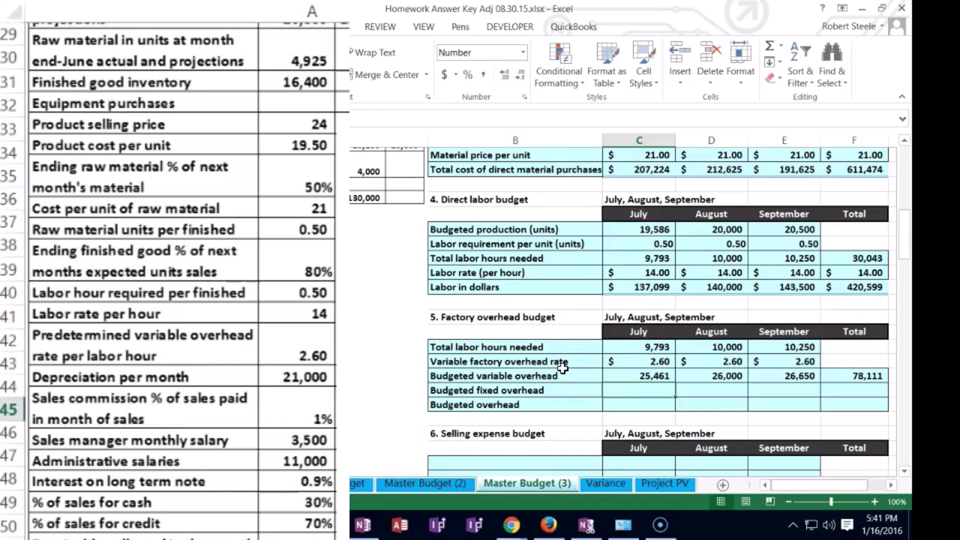
{"action": "type", "text": "21"}
{"action": "key", "text": "Tab"}
{"action": "type", "text": "21"}
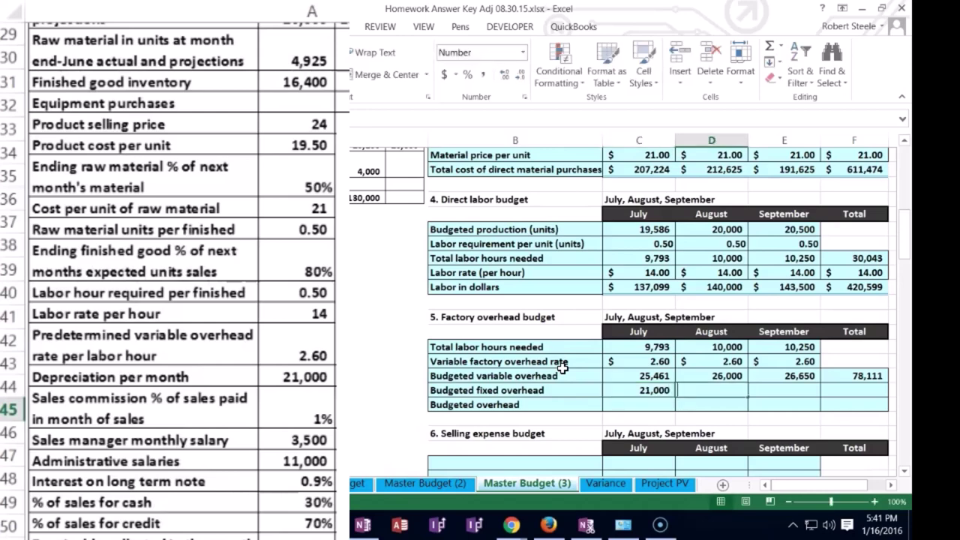
{"action": "key", "text": "Tab"}
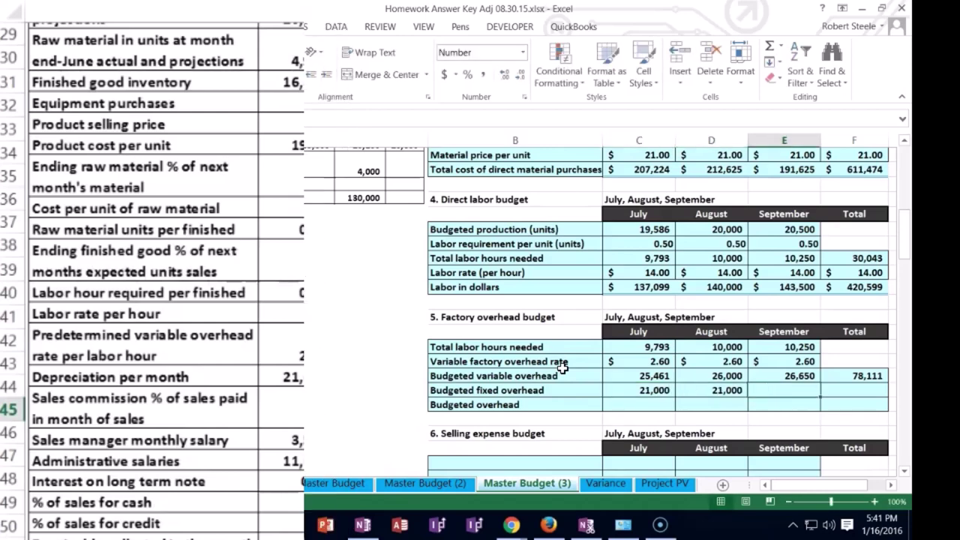
{"action": "type", "text": "21000"}
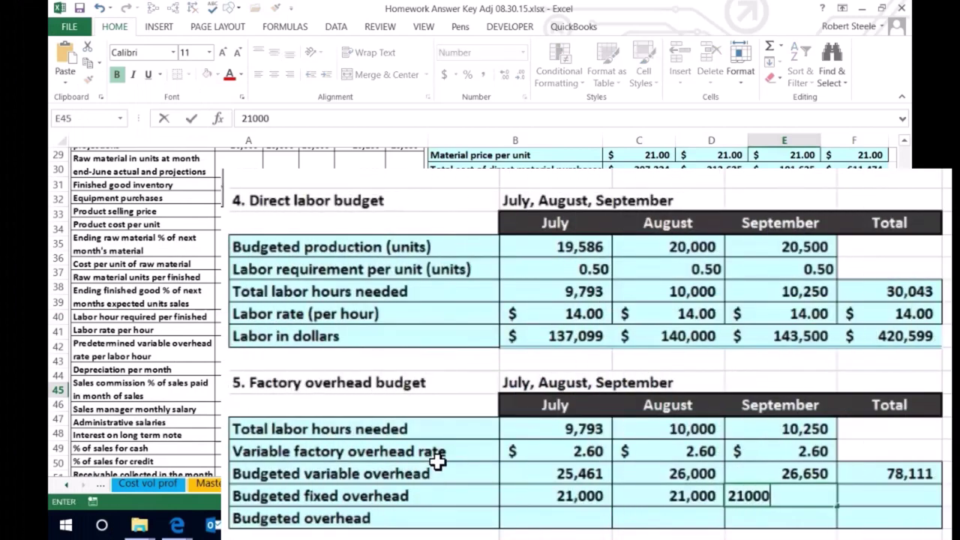
{"action": "key", "text": "Tab"}
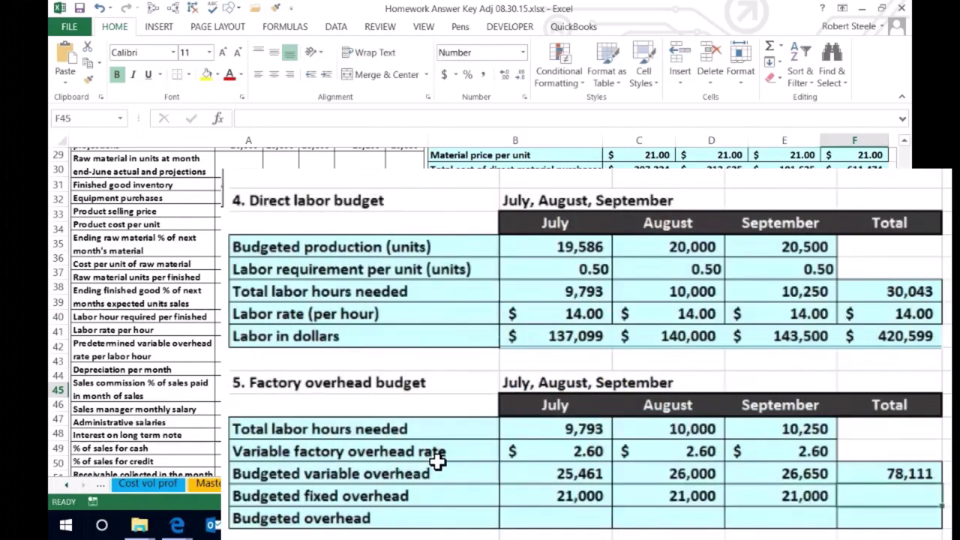
- Total the budgeted fixed overhead for the three months in F45 with =SUM(C45:E45)
{"action": "type", "text": "=sum("}
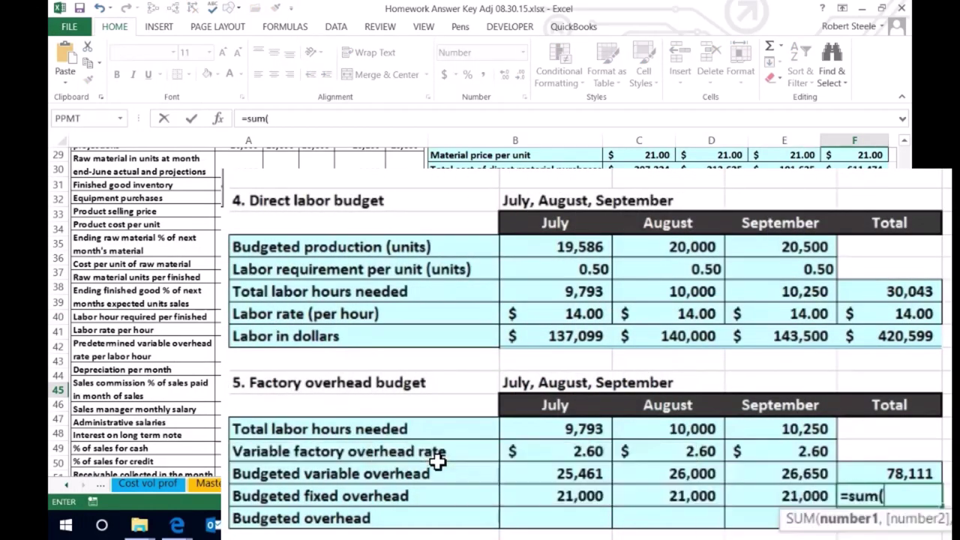
{"action": "left_click_drag", "start_coordinate": [564, 497], "coordinate": [739, 496]}
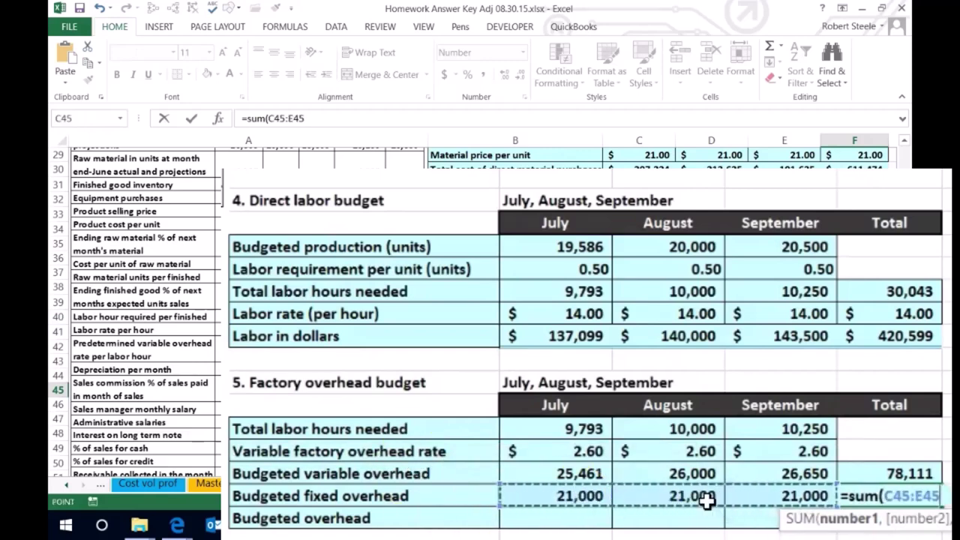
{"action": "key", "text": "Return"}
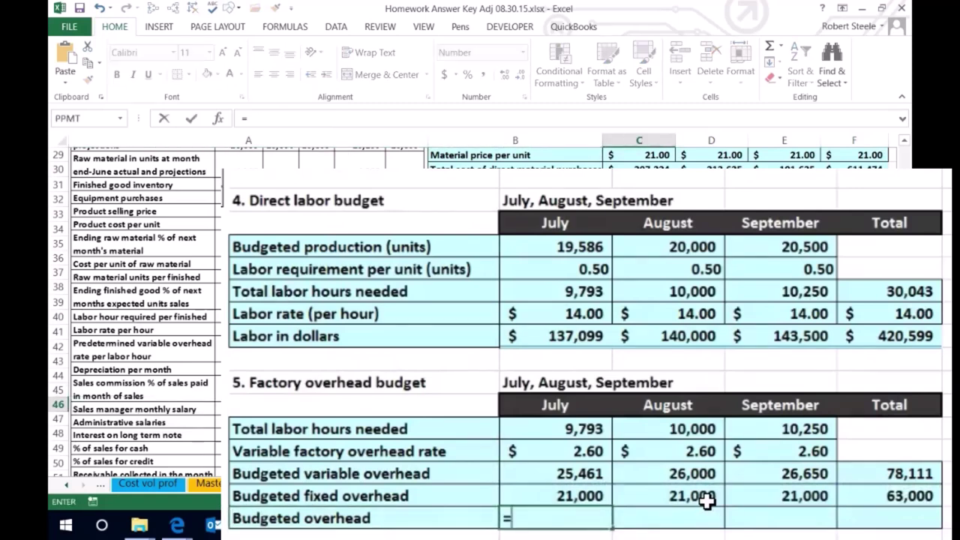
- Calculate July's budgeted overhead in C46 by adding variable overhead C44 and fixed overhead C45
{"action": "left_click", "coordinate": [564, 476]}
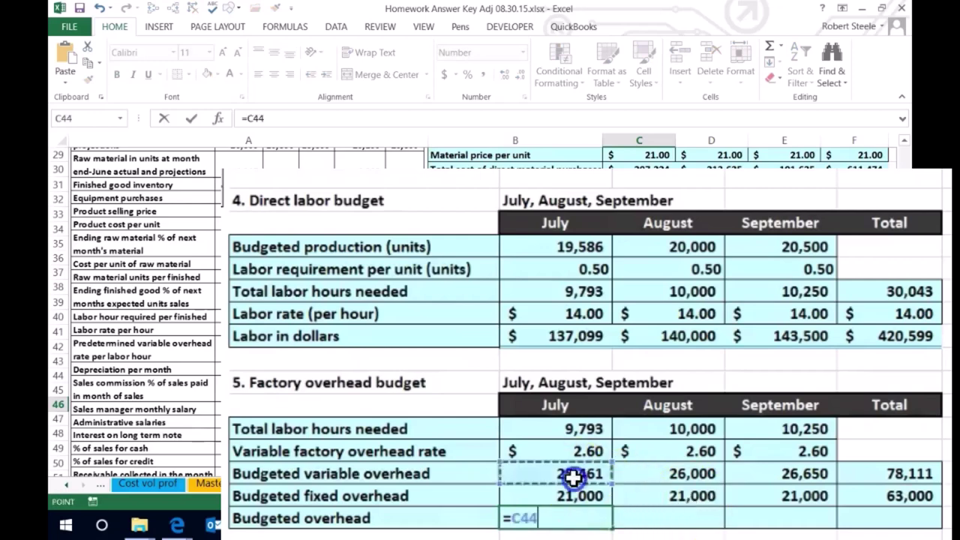
{"action": "type", "text": "+"}
{"action": "left_click", "coordinate": [542, 495]}
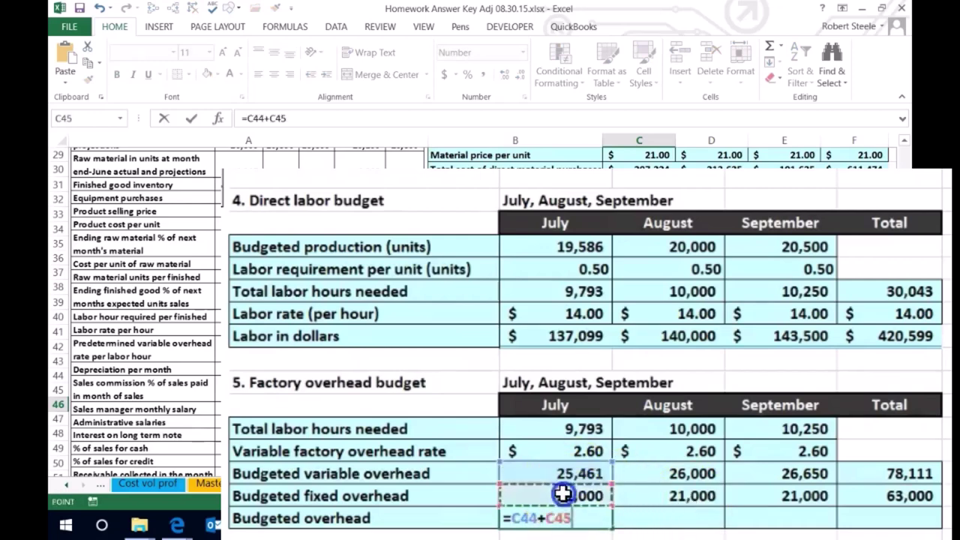
{"action": "key", "text": "Return"}
- Try to calculate August's budgeted overhead in D46 with the formula =D44*D45
{"action": "key", "text": "Up"}
{"action": "key", "text": "Right"}
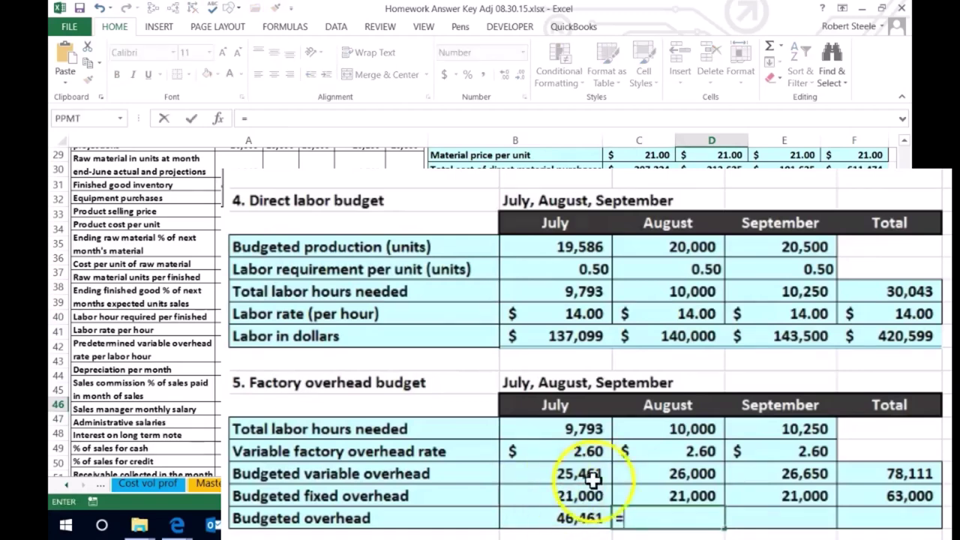
{"action": "left_click", "coordinate": [628, 462]}
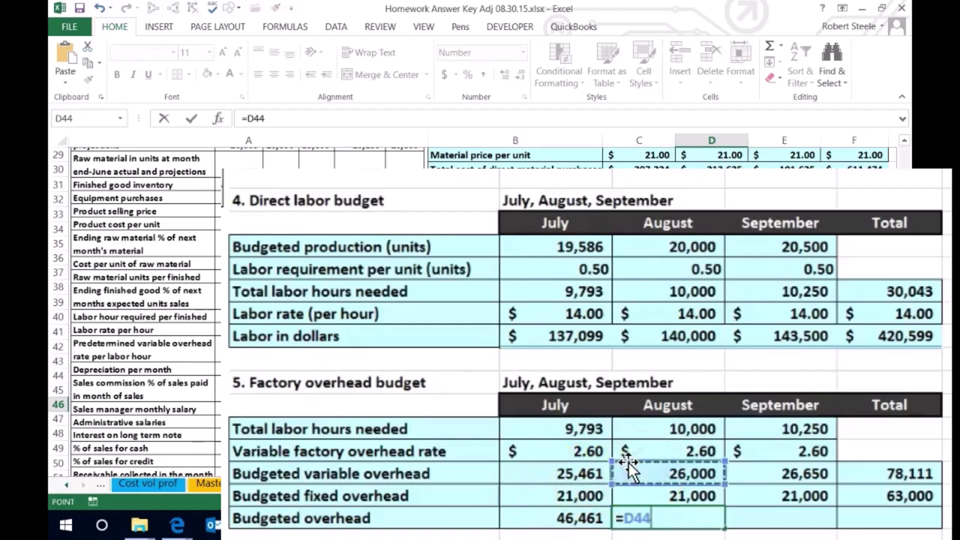
{"action": "type", "text": "*"}
{"action": "left_click", "coordinate": [668, 496]}
{"action": "key", "text": "Tab"}
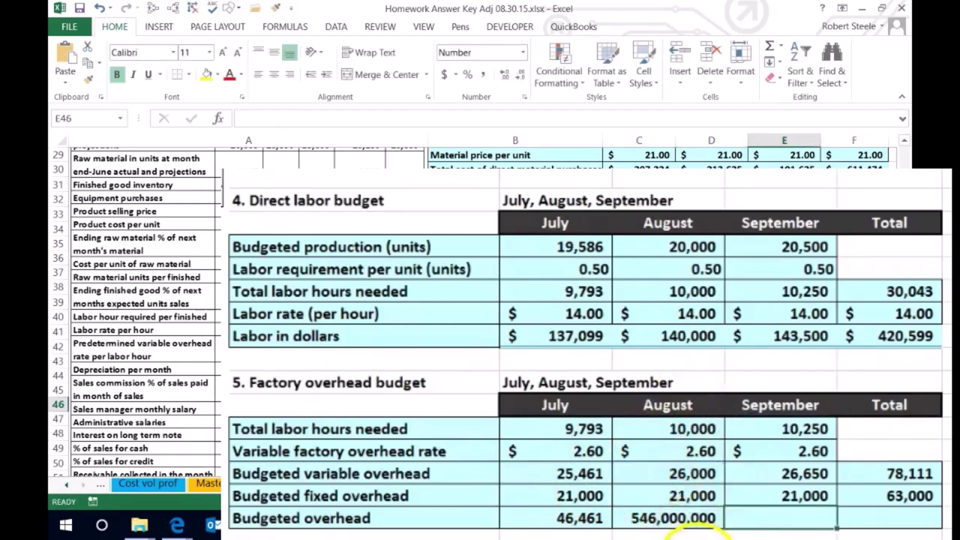
- Replace August's budgeted overhead formula in D46 with =D44+D45
{"action": "left_click", "coordinate": [669, 517]}
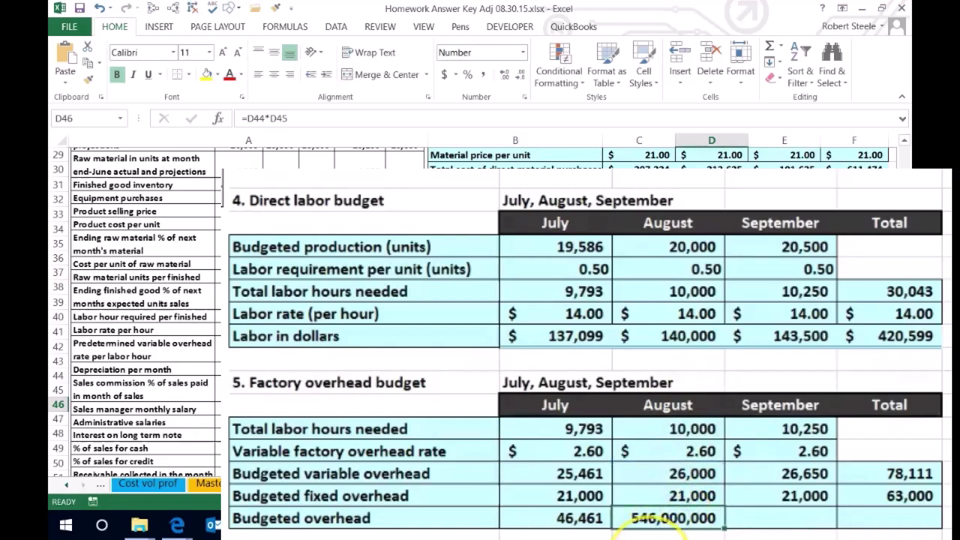
{"action": "type", "text": "="}
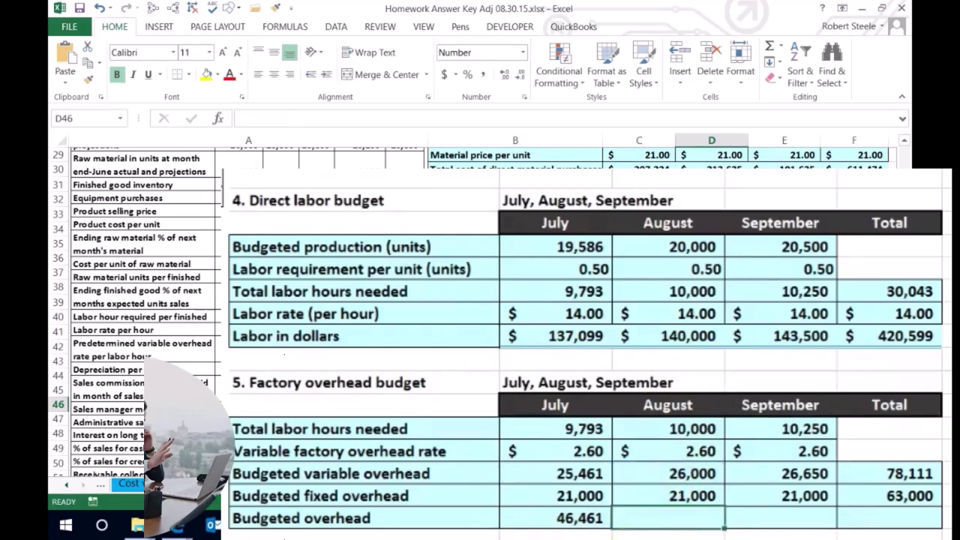
{"action": "left_click", "coordinate": [679, 465]}
{"action": "type", "text": "+"}
{"action": "left_click", "coordinate": [684, 495]}
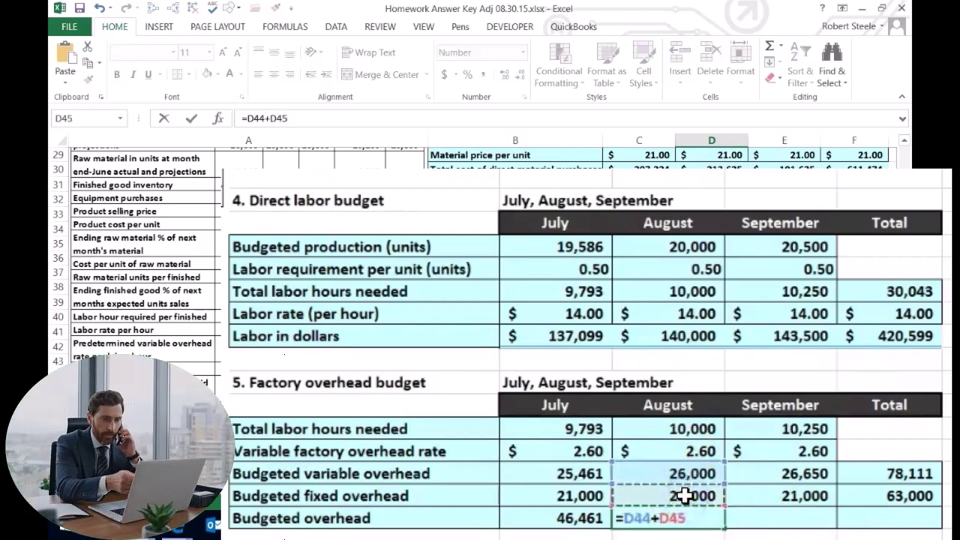
{"action": "key", "text": "Tab"}
- Calculate September's budgeted overhead in E46 by adding variable overhead E44 and fixed overhead E45
{"action": "type", "text": "="}
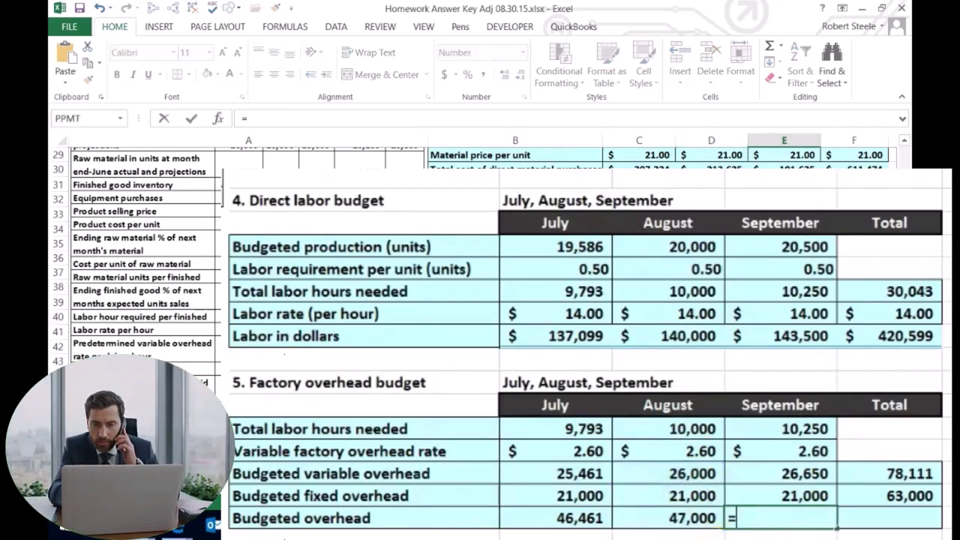
{"action": "left_click", "coordinate": [747, 473]}
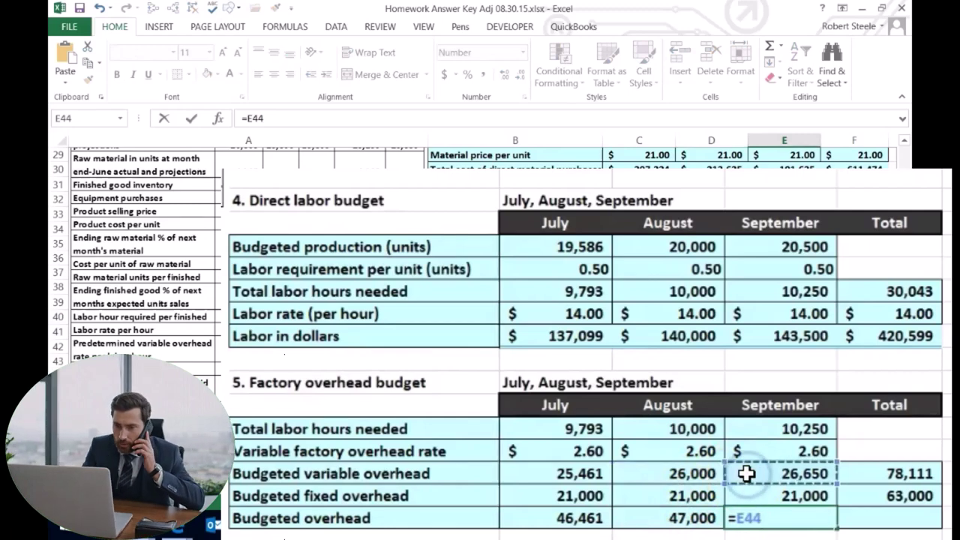
{"action": "type", "text": "+"}
{"action": "left_click", "coordinate": [750, 495]}
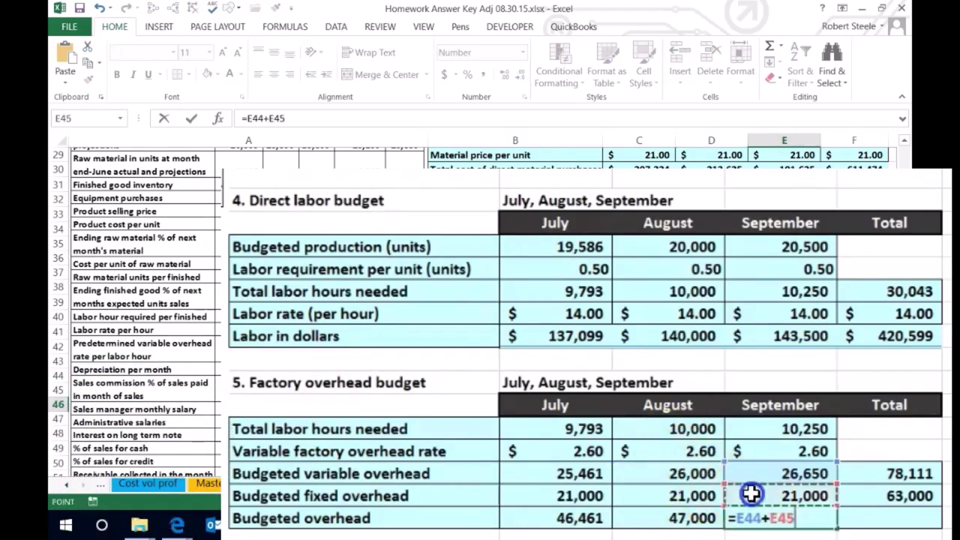
{"action": "key", "text": "Tab"}
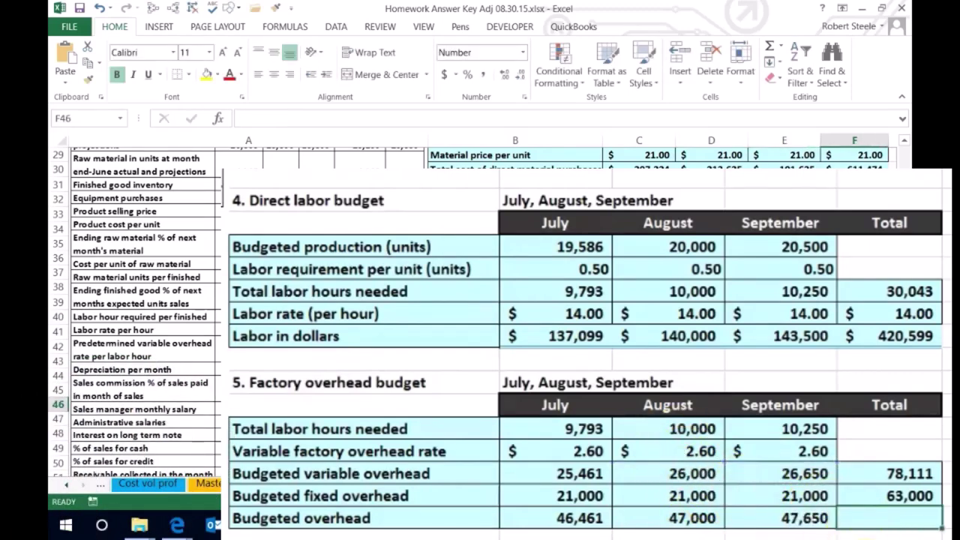
- Calculate the total budgeted overhead in F46 with =F44+F45 and select the monthly figures C46:E46 to check it
{"action": "type", "text": "="}
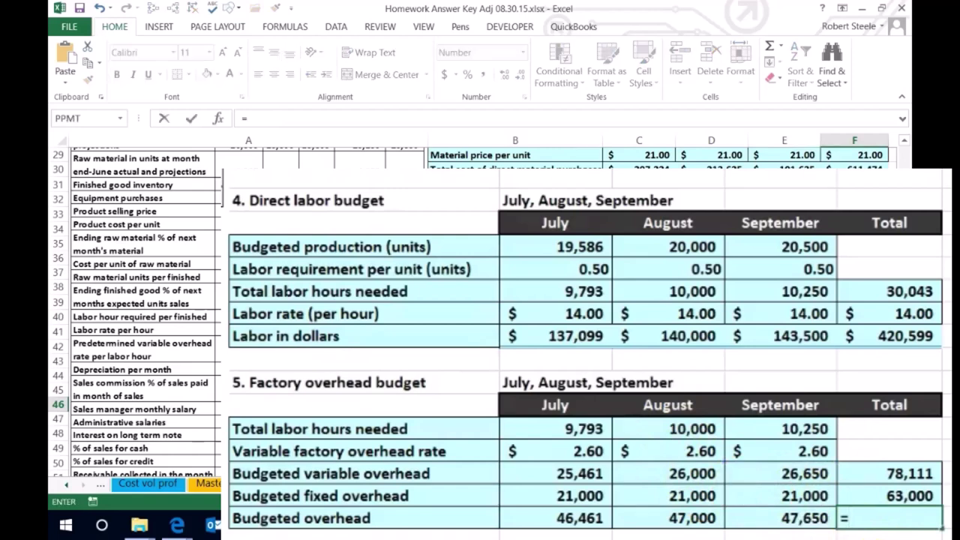
{"action": "left_click", "coordinate": [907, 474]}
{"action": "type", "text": "+"}
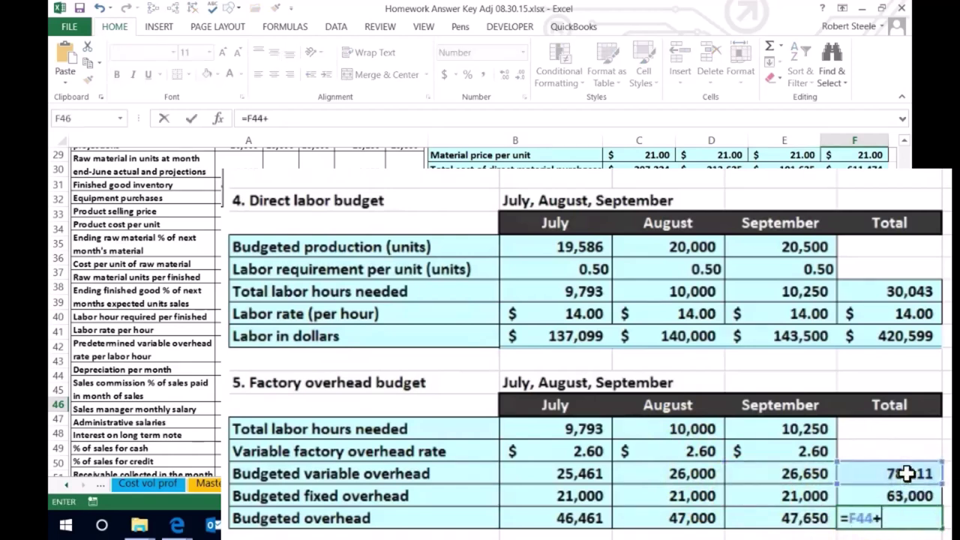
{"action": "left_click", "coordinate": [907, 496]}
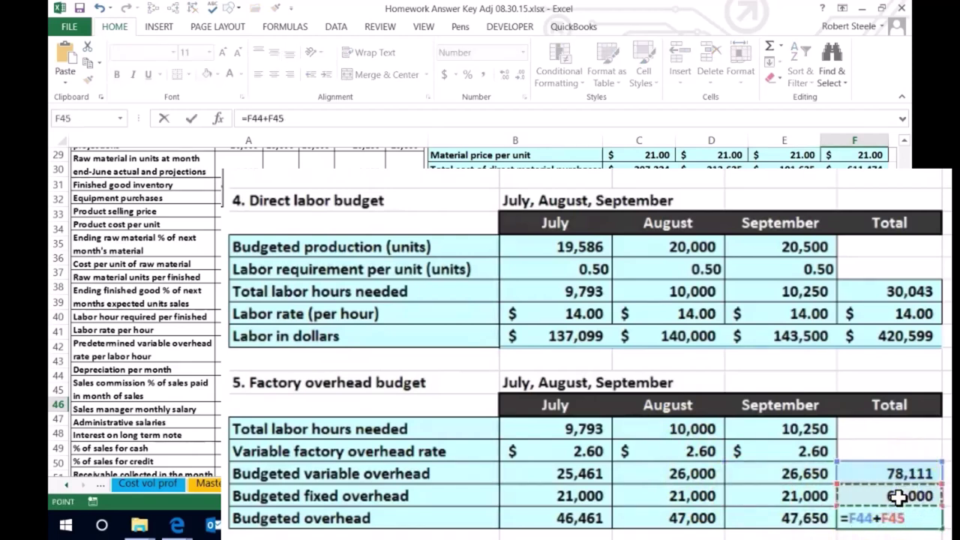
{"action": "key", "text": "Return"}
{"action": "left_click_drag", "start_coordinate": [578, 521], "coordinate": [767, 523]}
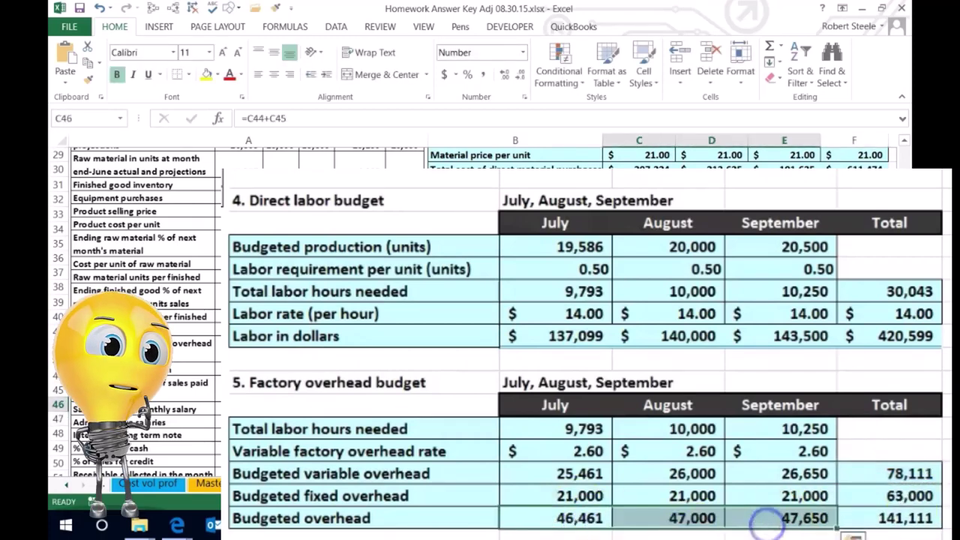